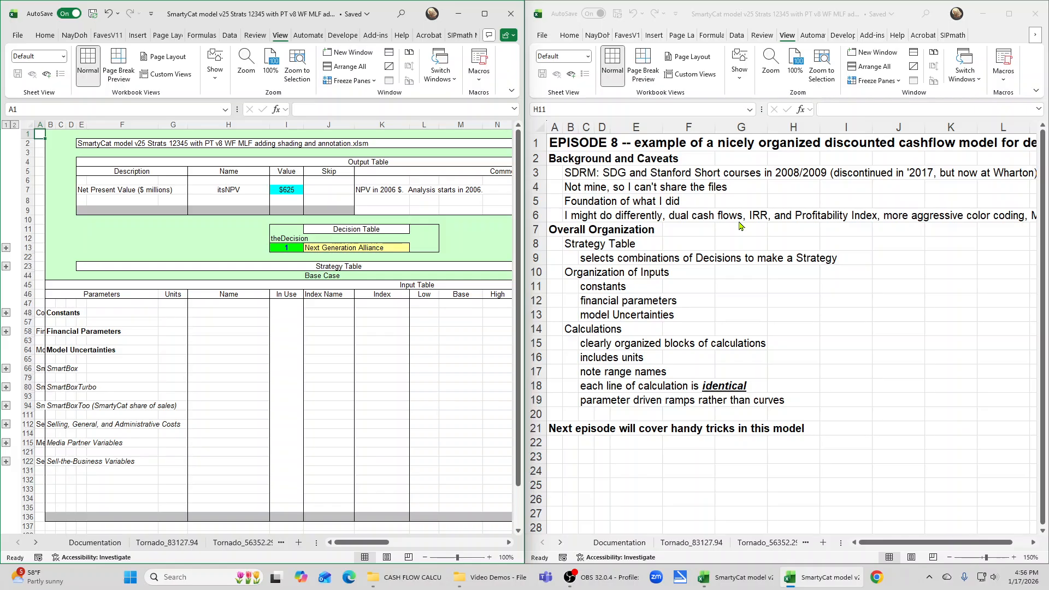
Inspect the net present value output's formula and expand the Decision Table to examine its list of strategy names
left_click(247, 321)
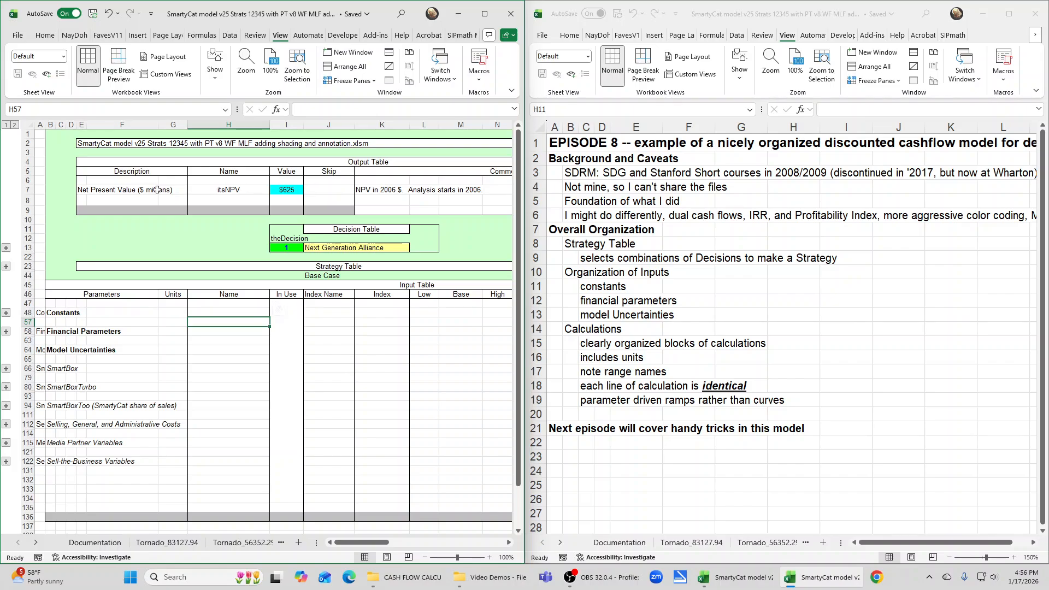
left_click(282, 192)
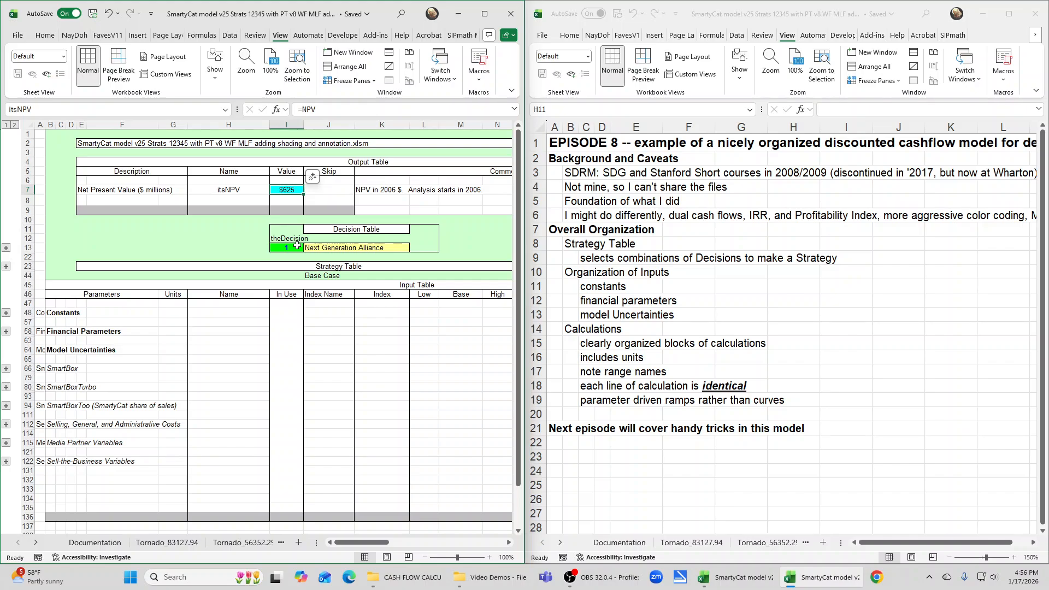
left_click(7, 249)
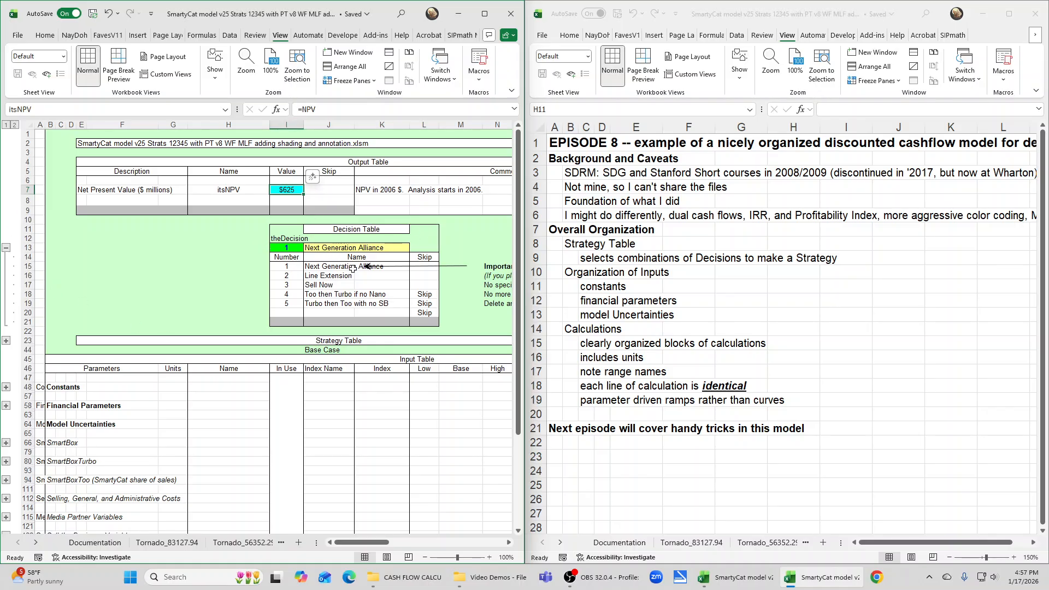
left_click_drag(334, 267, 341, 304)
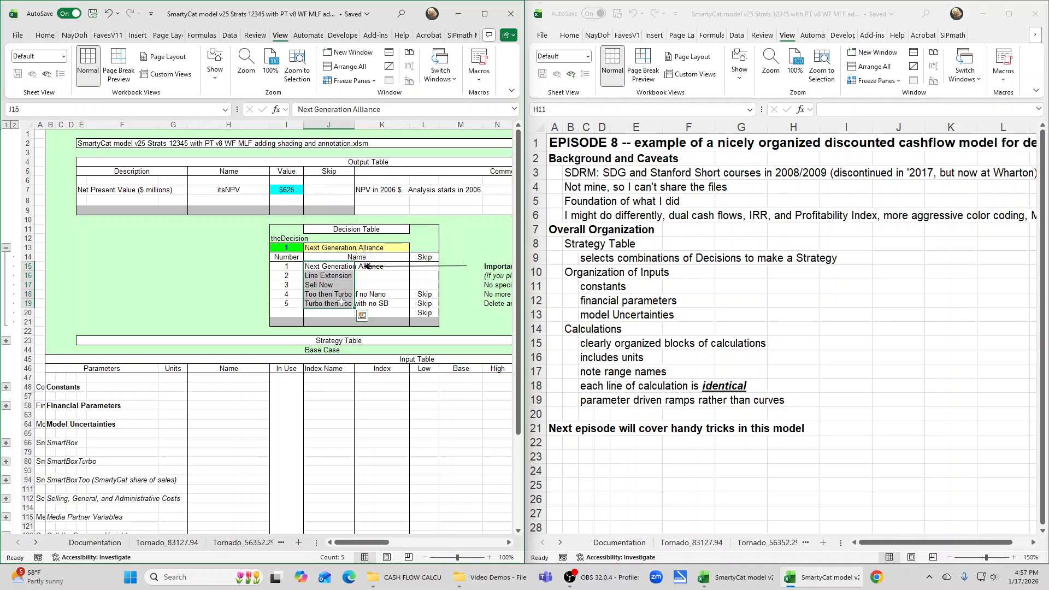
Try strategies 2 and 5 in the theDecision cell, and set it back to strategy 1
left_click(283, 248)
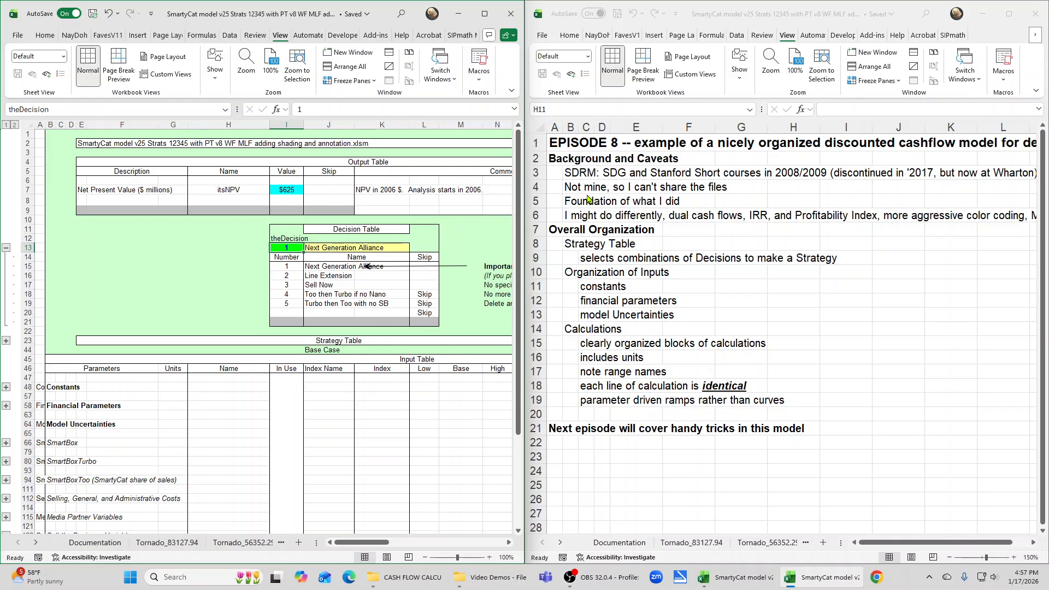
type("2")
key("ctrl+Return")
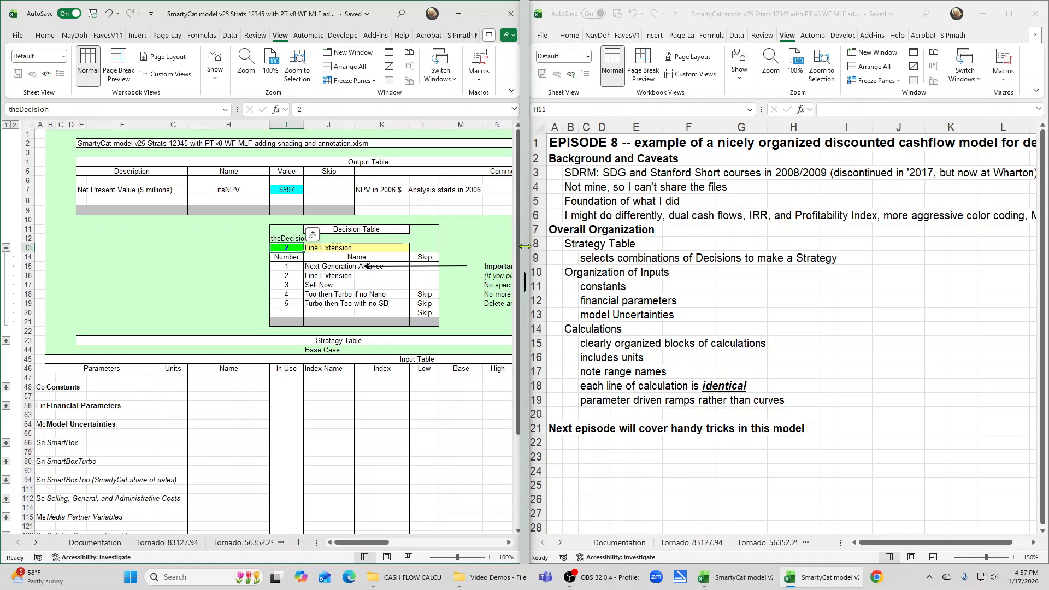
type("5")
key("Return")
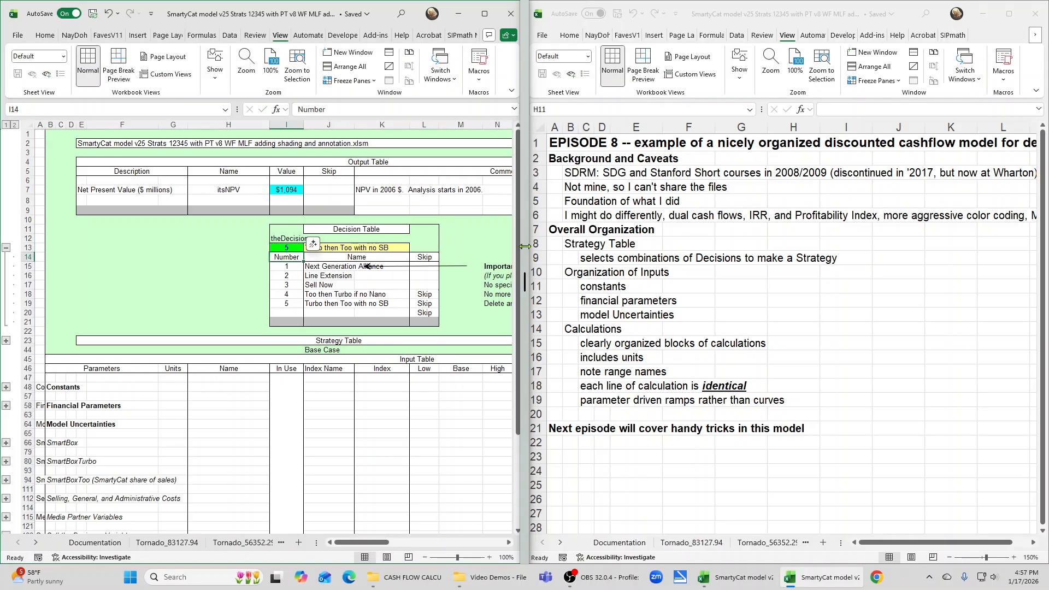
key("Up")
type("1")
key("Return")
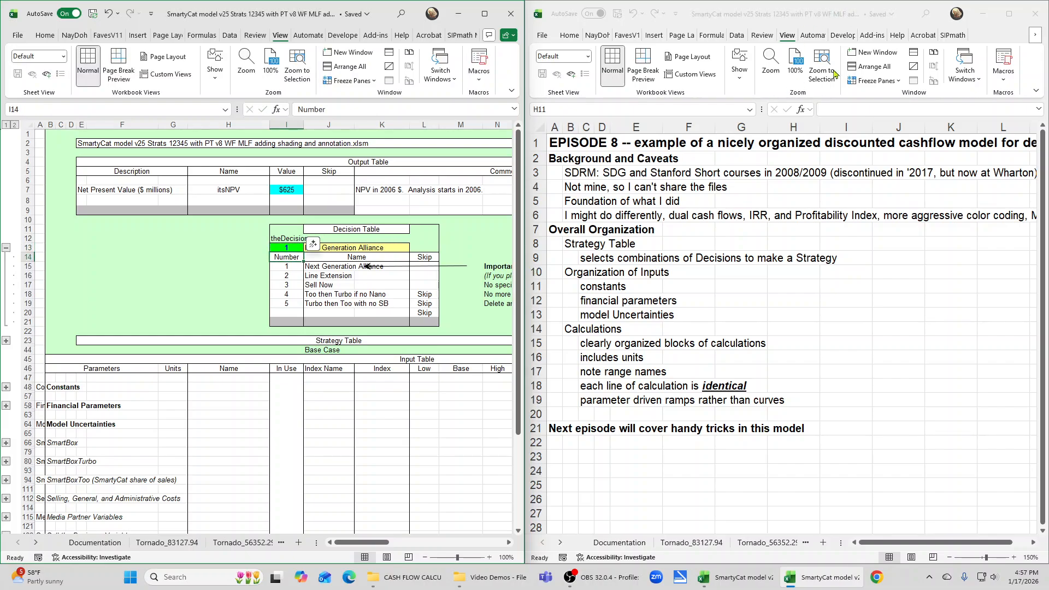
Expand the Strategy Table and inspect its decision variable names, the dDevelopToo value formula and the first strategy heading's formula
left_click(6, 344)
scroll(5, 344, "down", 1)
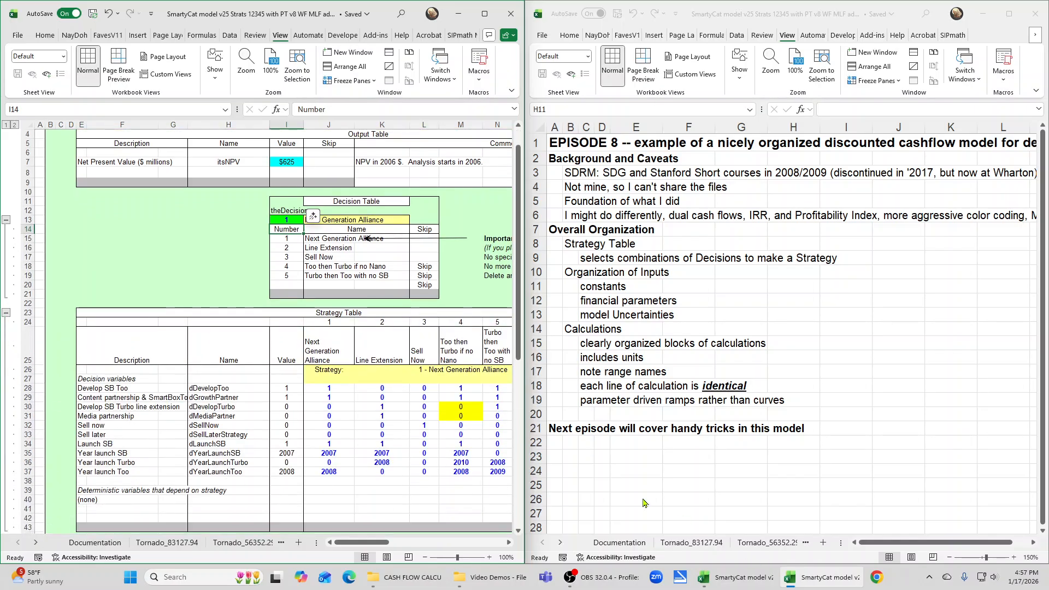
left_click(221, 388)
left_click(223, 407)
left_click(224, 442)
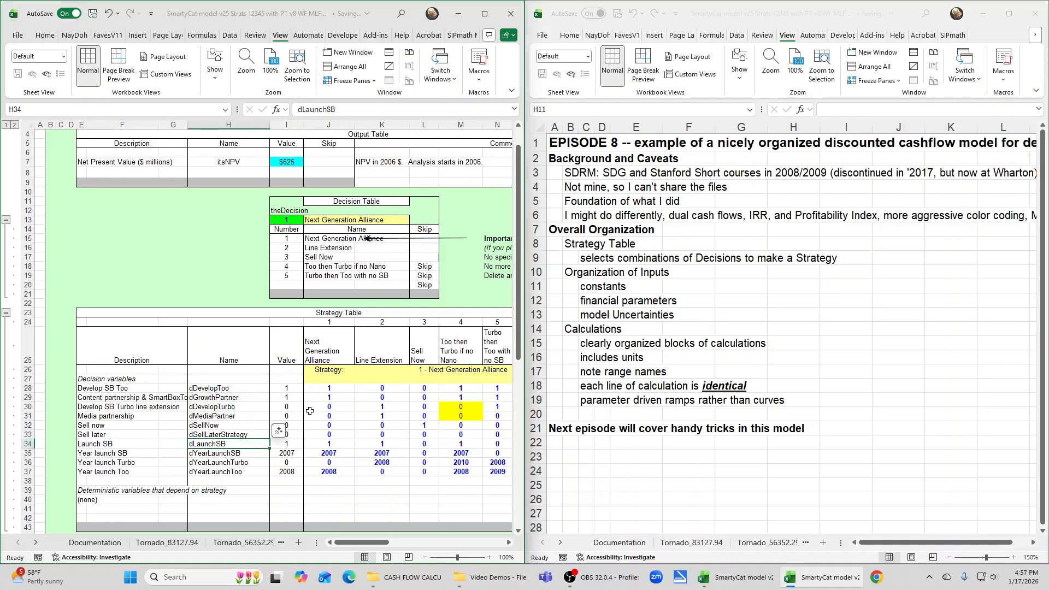
left_click(282, 389)
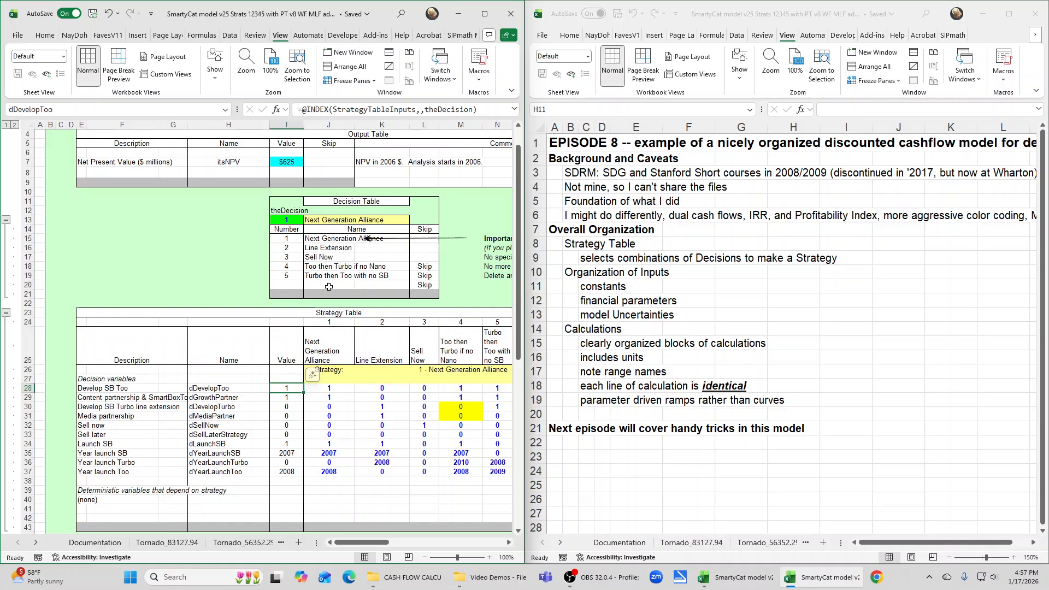
left_click(326, 352)
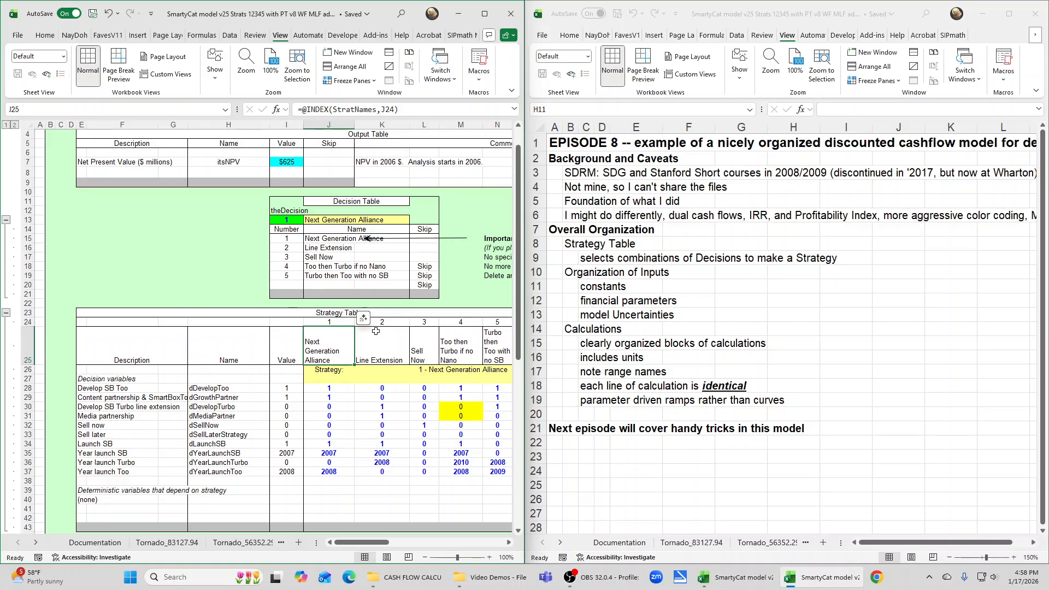
Expand the Constants and Financial Parameters groups and inspect the base inputs for inflation rate and tax rate
scroll(246, 383, "down", 4)
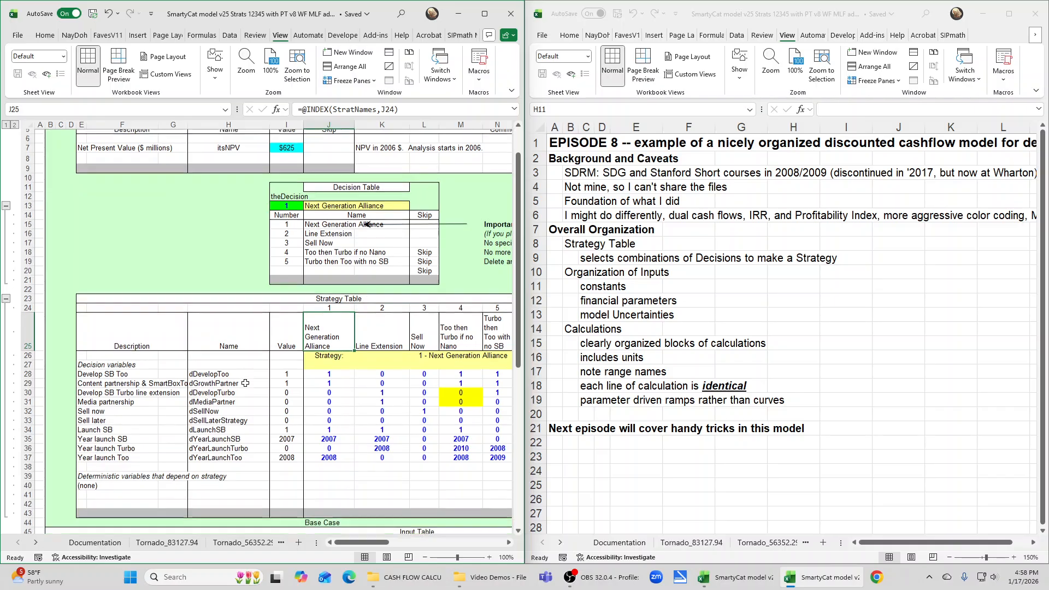
scroll(245, 383, "down", 5)
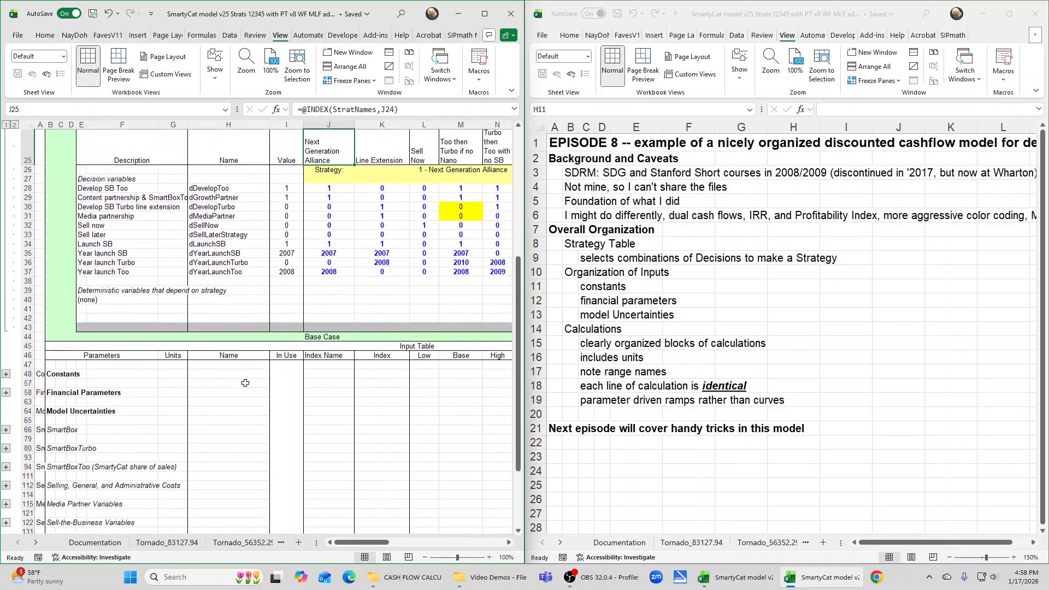
scroll(245, 382, "down", 1)
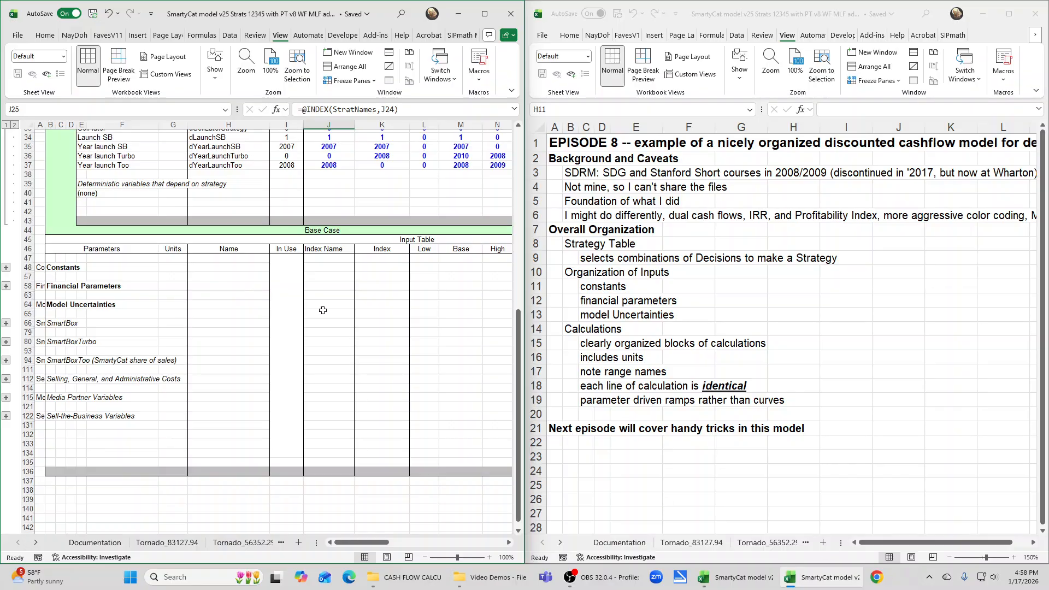
left_click(6, 267)
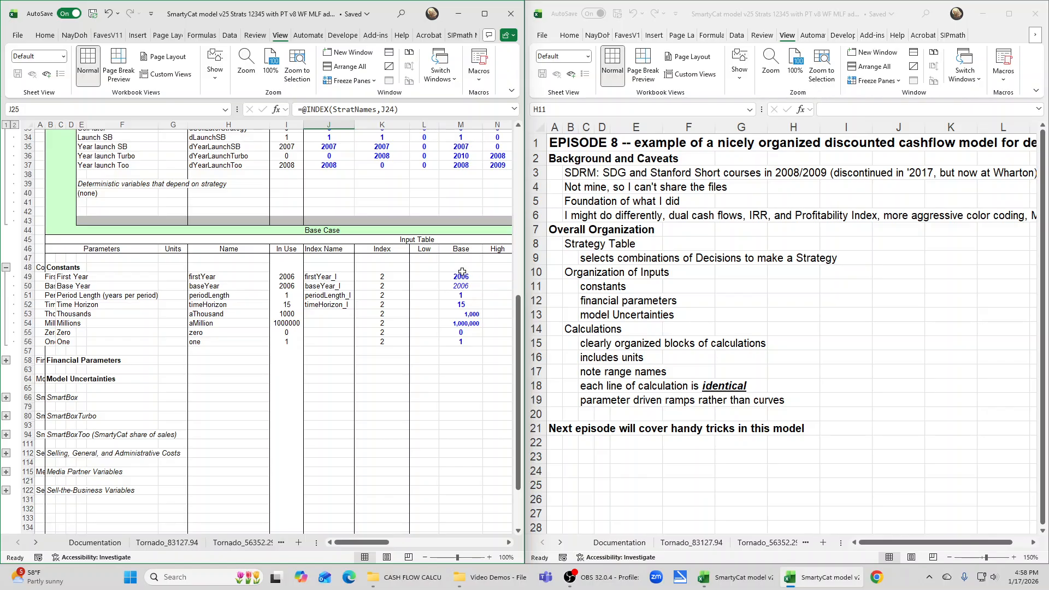
left_click(6, 360)
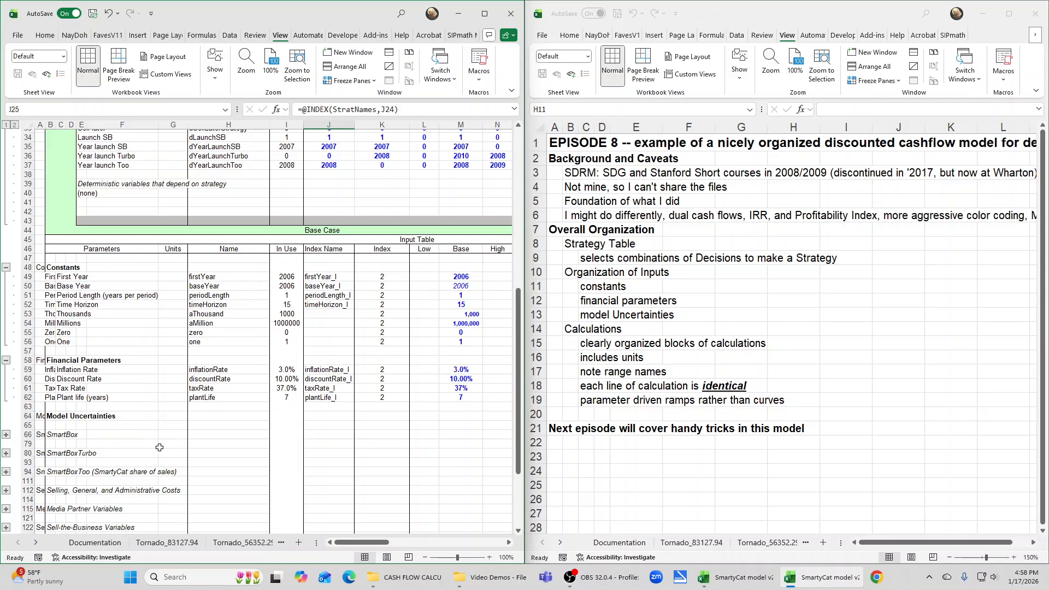
left_click(456, 372)
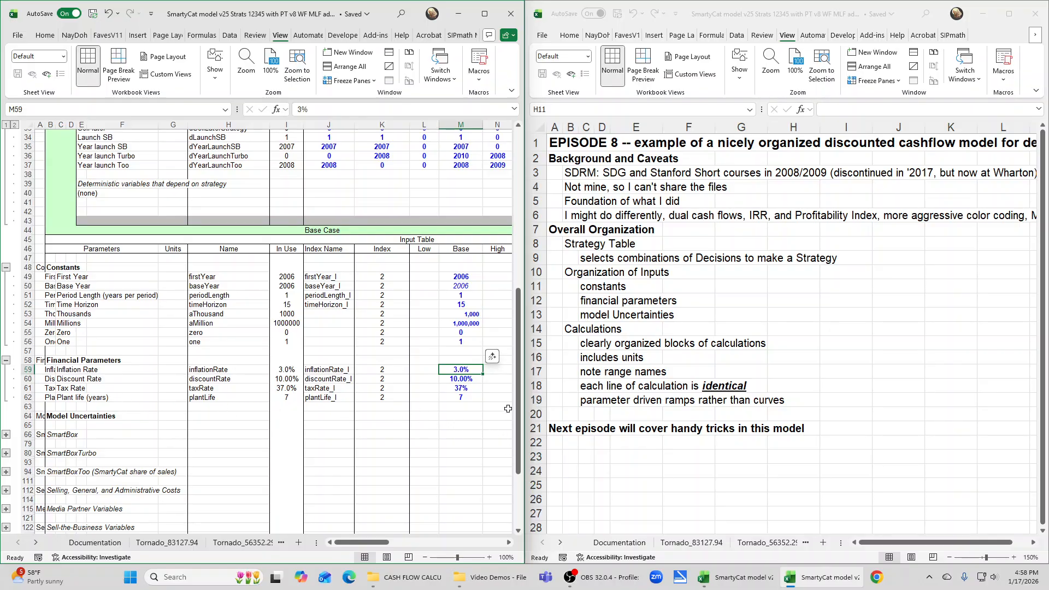
left_click(454, 389)
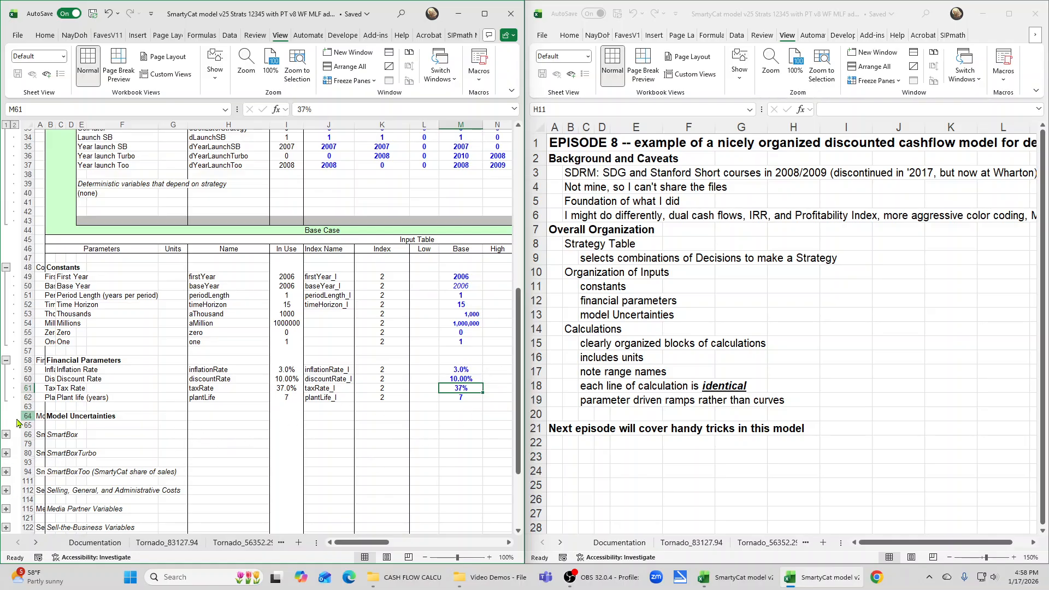
Collapse the Financial Parameters and Constants groups and expand the SmartBox group under Model Uncertainties
left_click(6, 362)
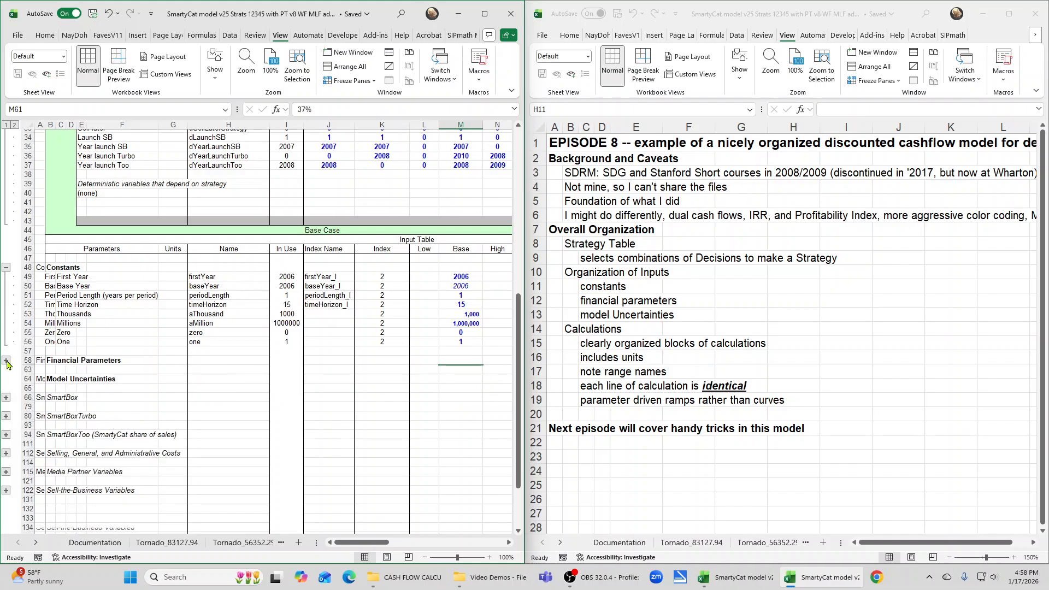
left_click(7, 268)
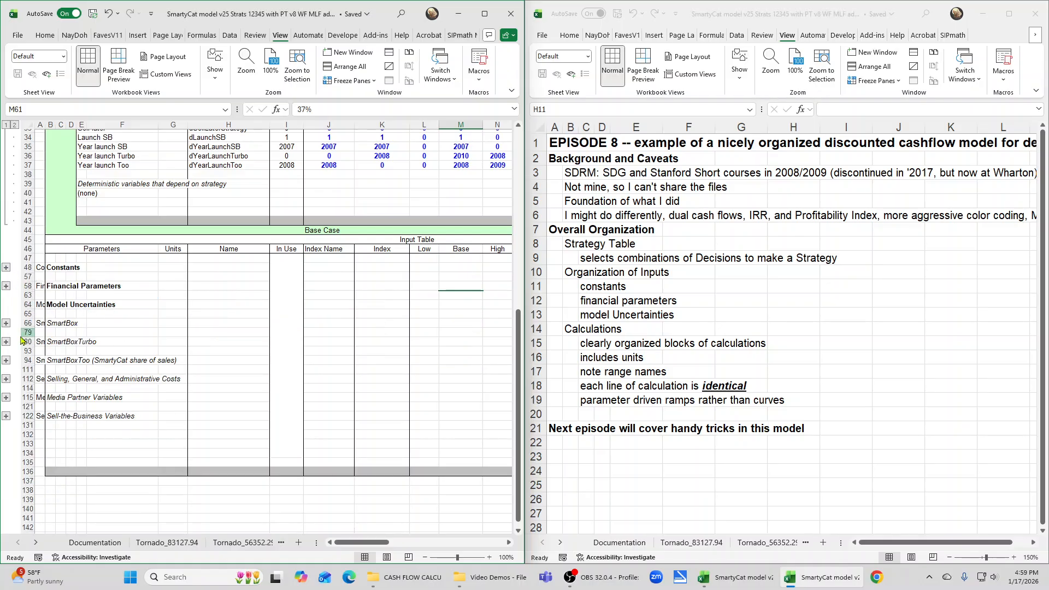
left_click(6, 323)
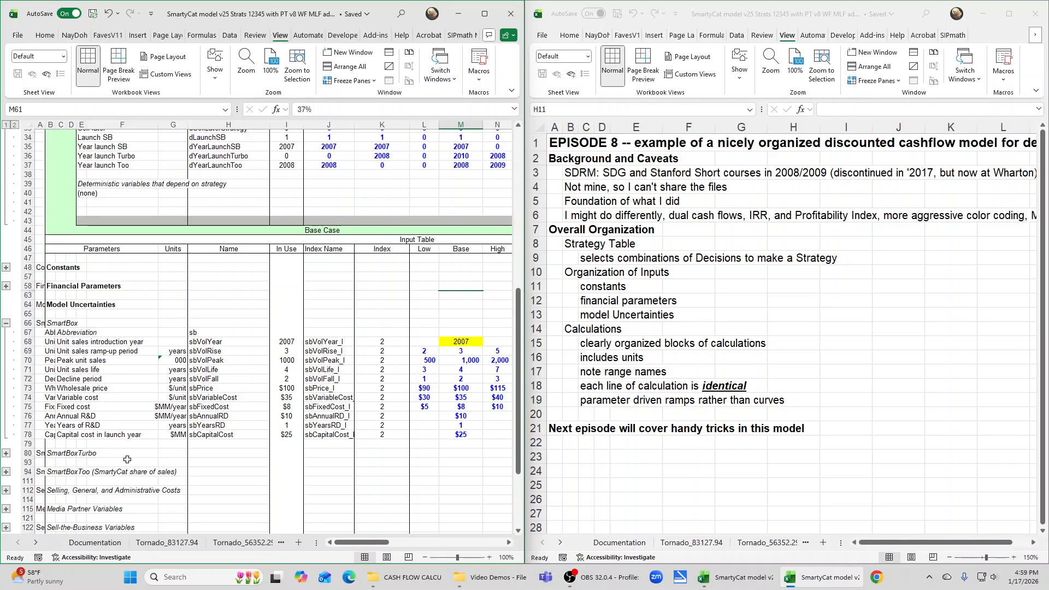
scroll(124, 473, "down", 2)
scroll(127, 456, "up", 1)
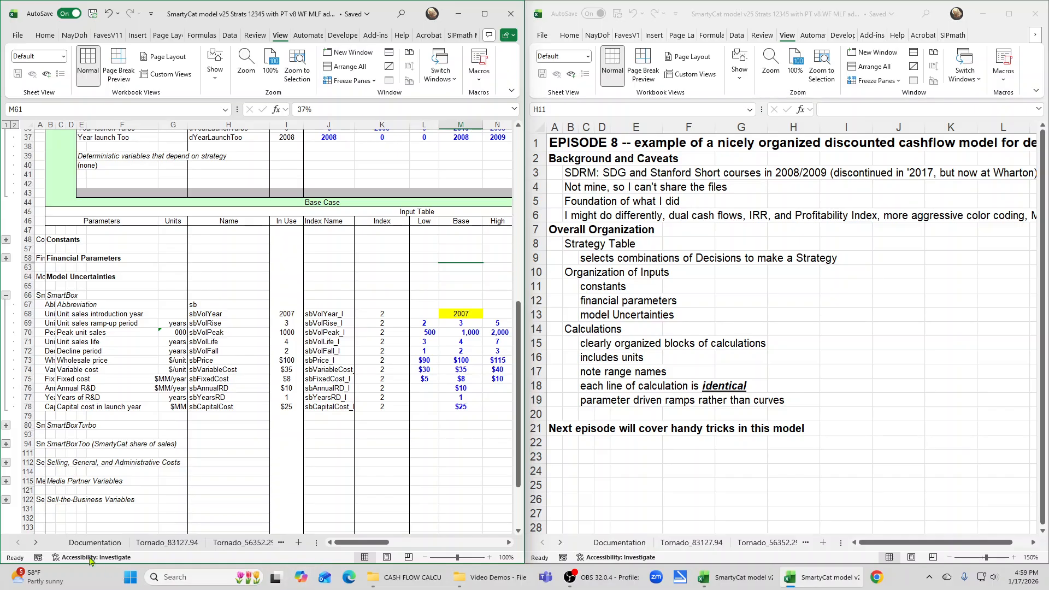
Open the Calculations sheet
left_click(34, 543)
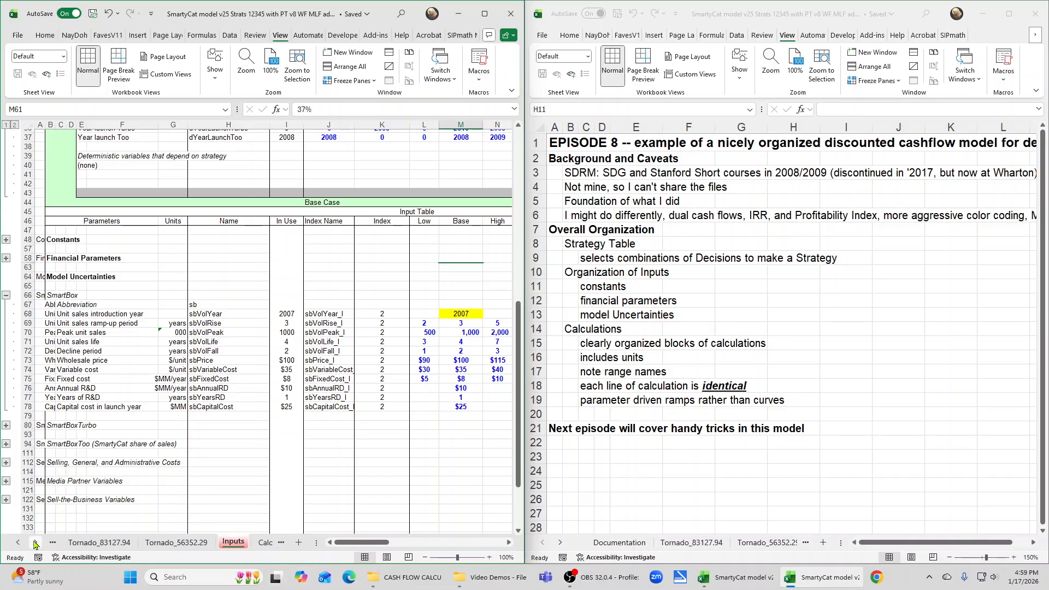
left_click(35, 542)
left_click(200, 541)
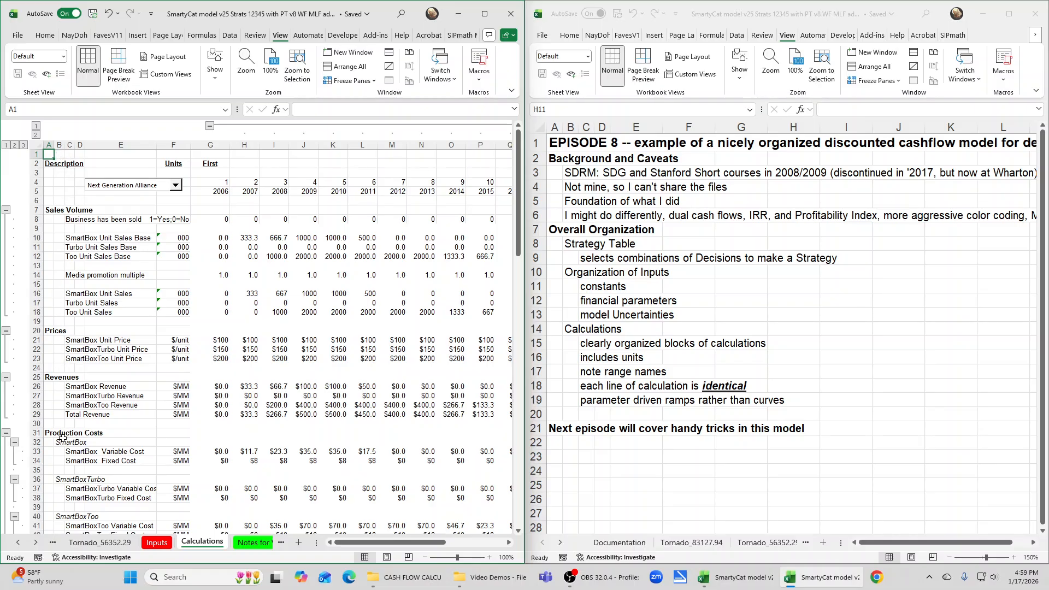
Examine the calculation blocks from Sales Volume through Depreciation, including the SG&A and SmartBoxToo cost lines and the business-sold line
scroll(120, 467, "down", 4)
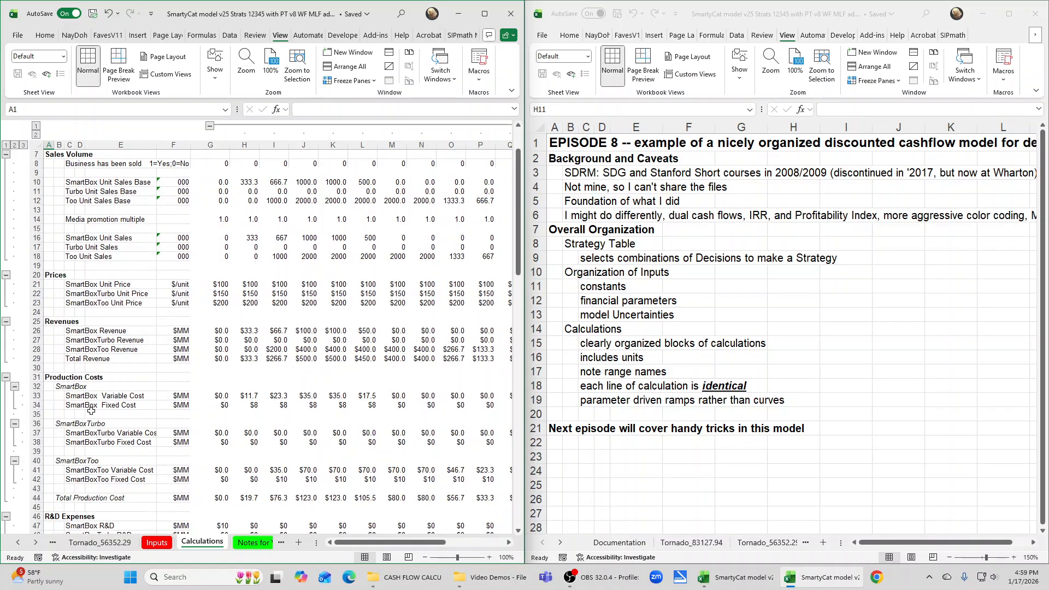
scroll(92, 411, "down", 3)
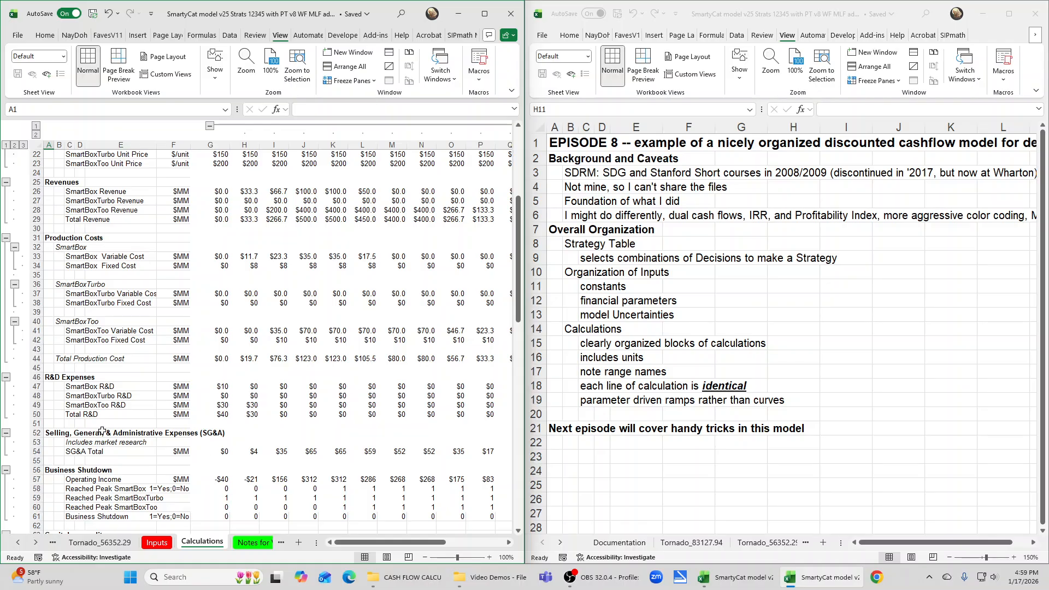
left_click(180, 433)
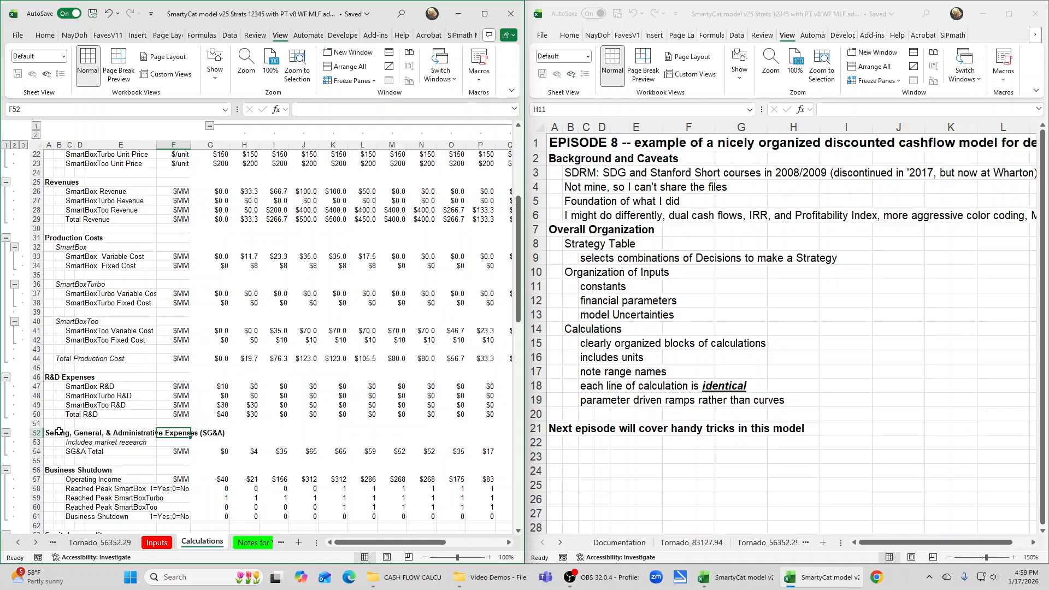
left_click(78, 453)
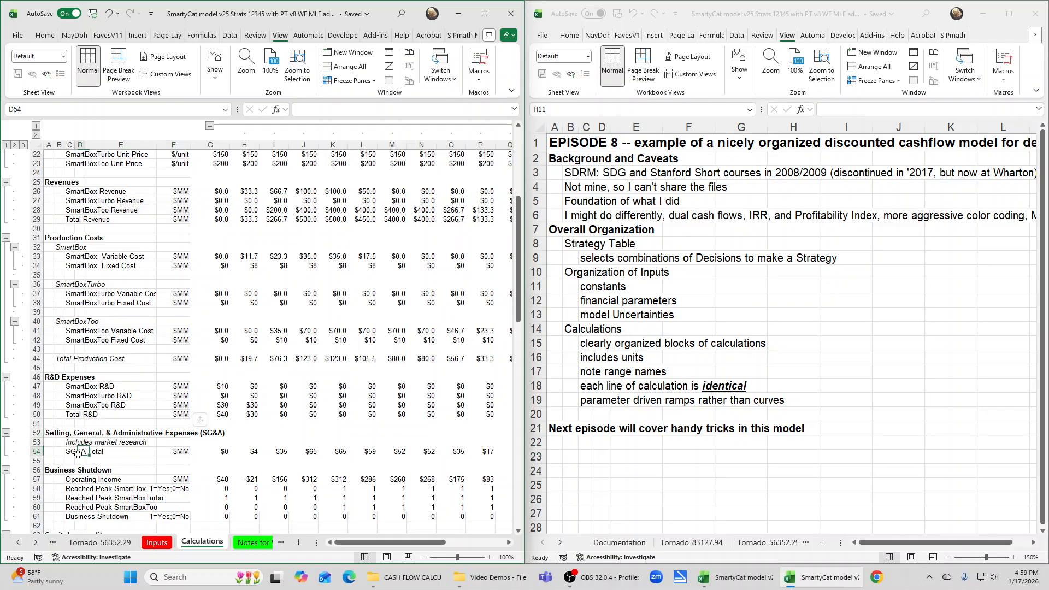
left_click(120, 340)
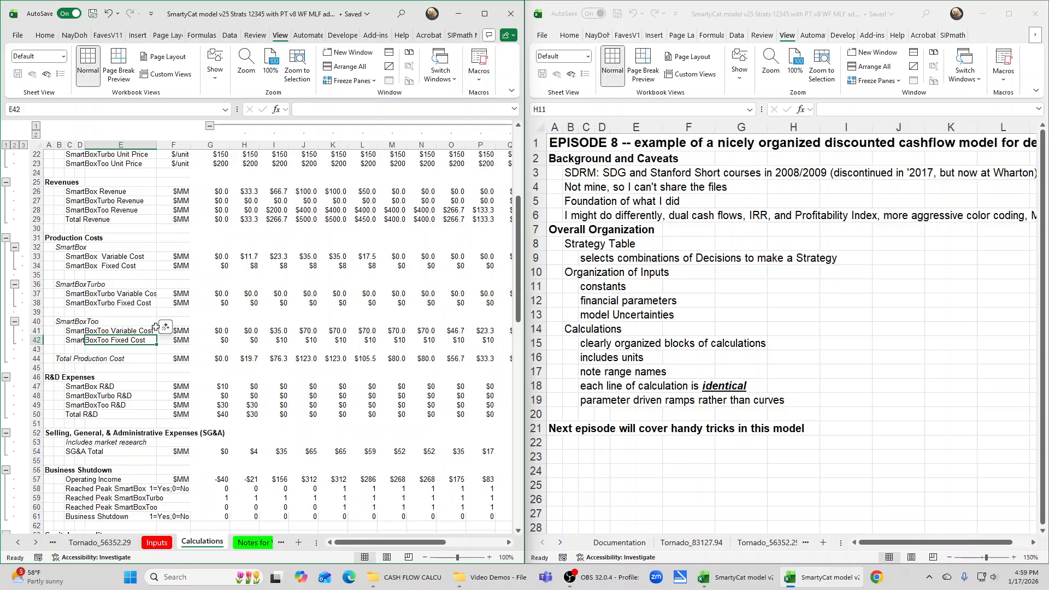
scroll(155, 327, "down", 4)
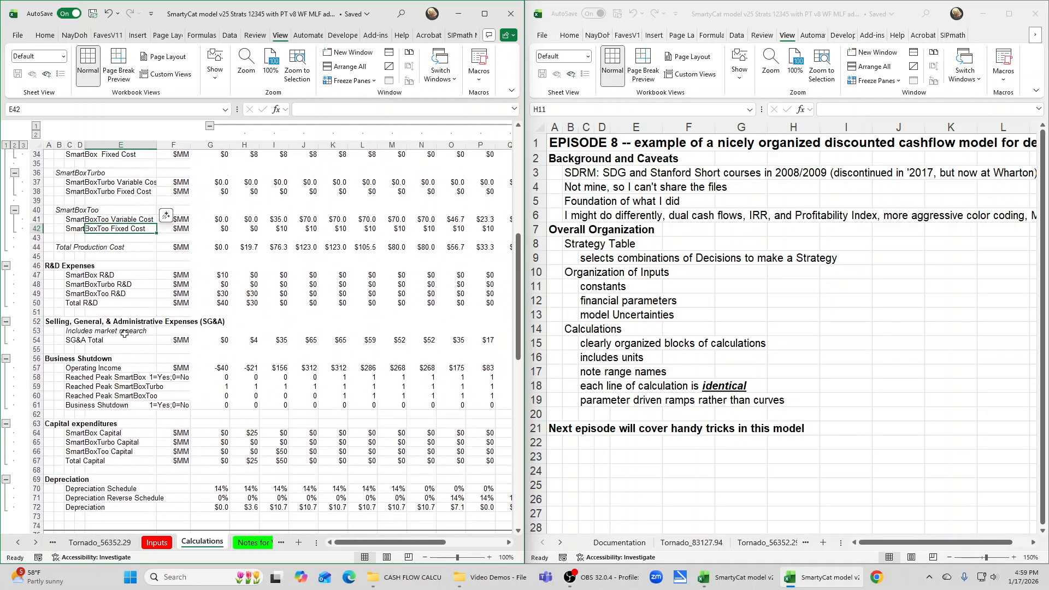
scroll(108, 370, "up", 5)
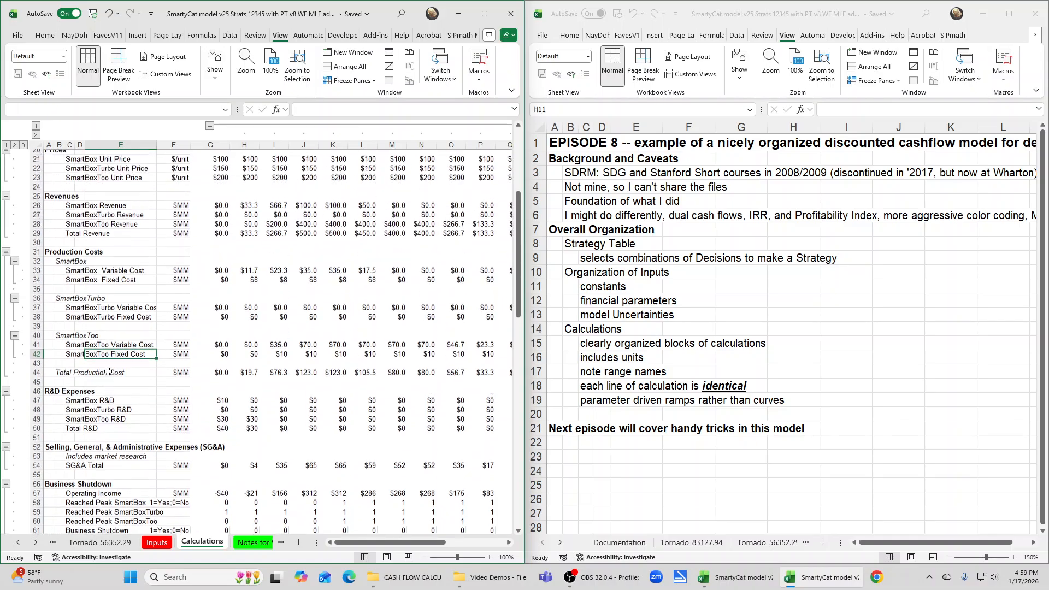
scroll(221, 331, "up", 5)
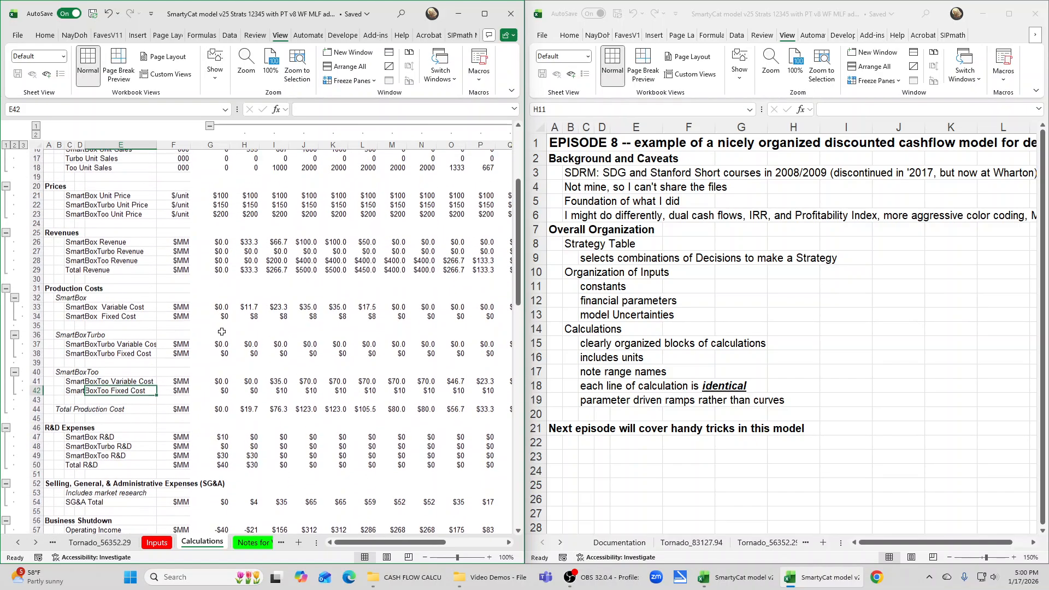
scroll(222, 332, "up", 1)
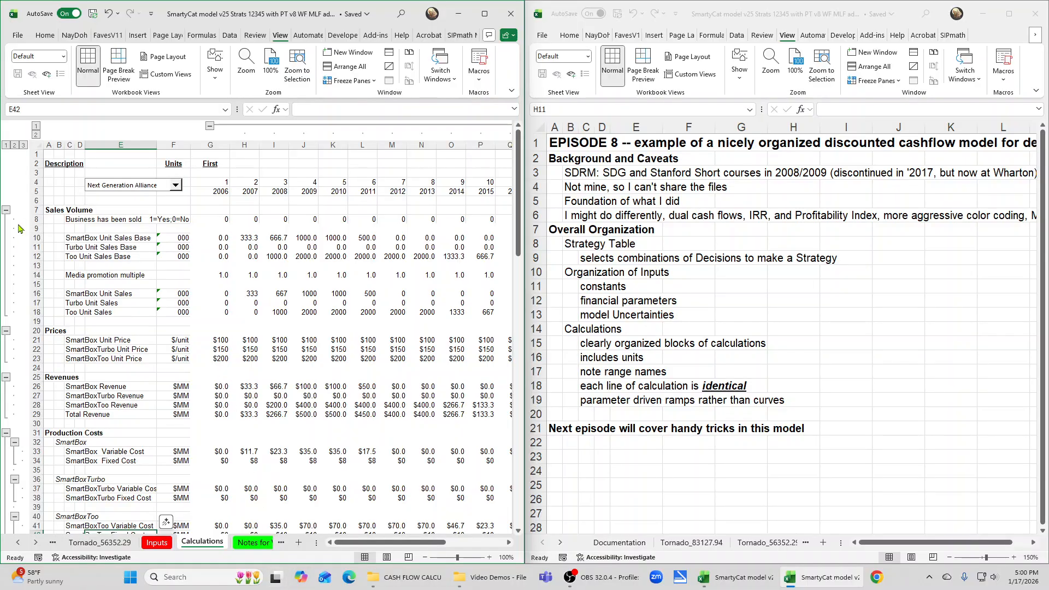
left_click(71, 221)
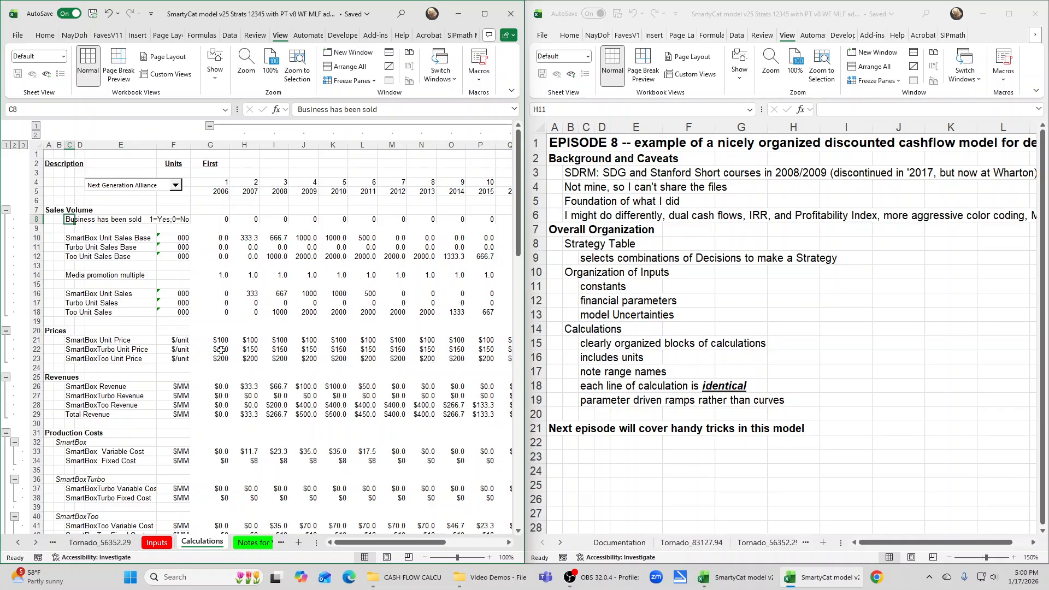
Review the blocks from Sales Volume through Capital expenditures and check the units of the SmartBoxTurbo Variable Cost line
scroll(283, 341, "down", 3)
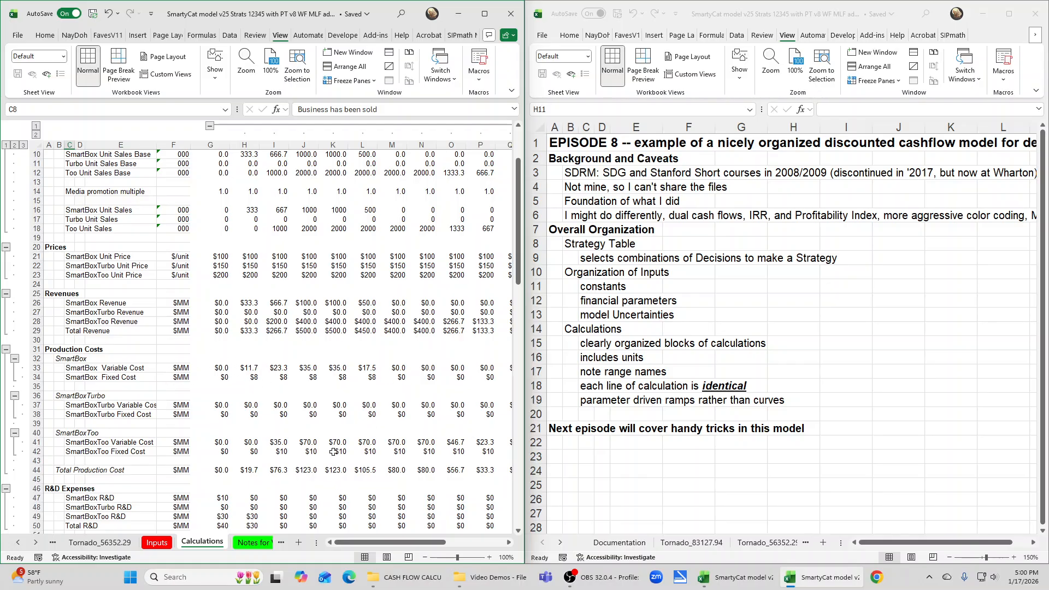
scroll(333, 458, "down", 6)
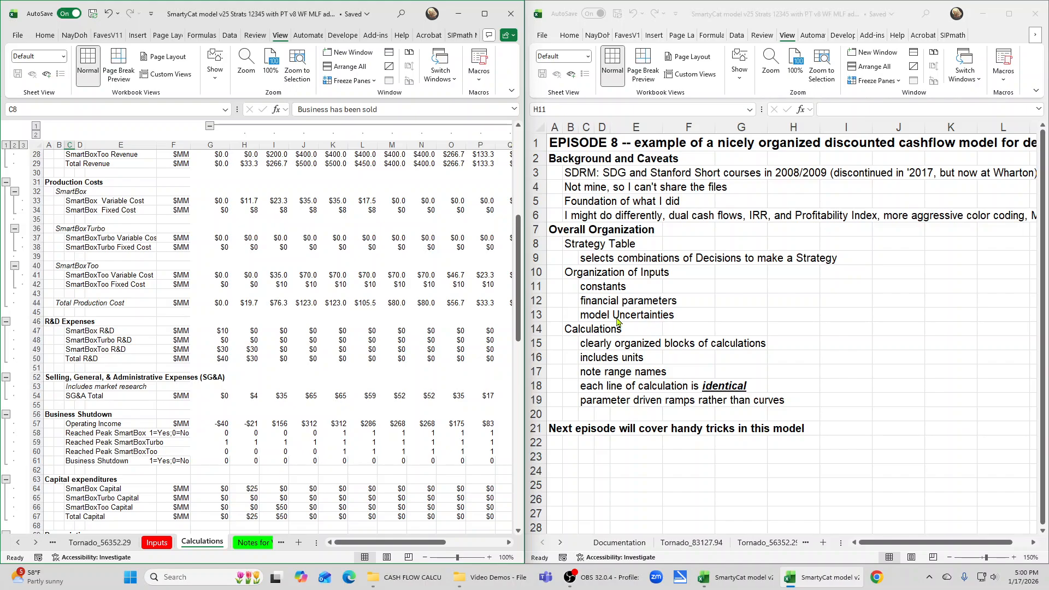
left_click(179, 237)
left_click(176, 248)
left_click(175, 239)
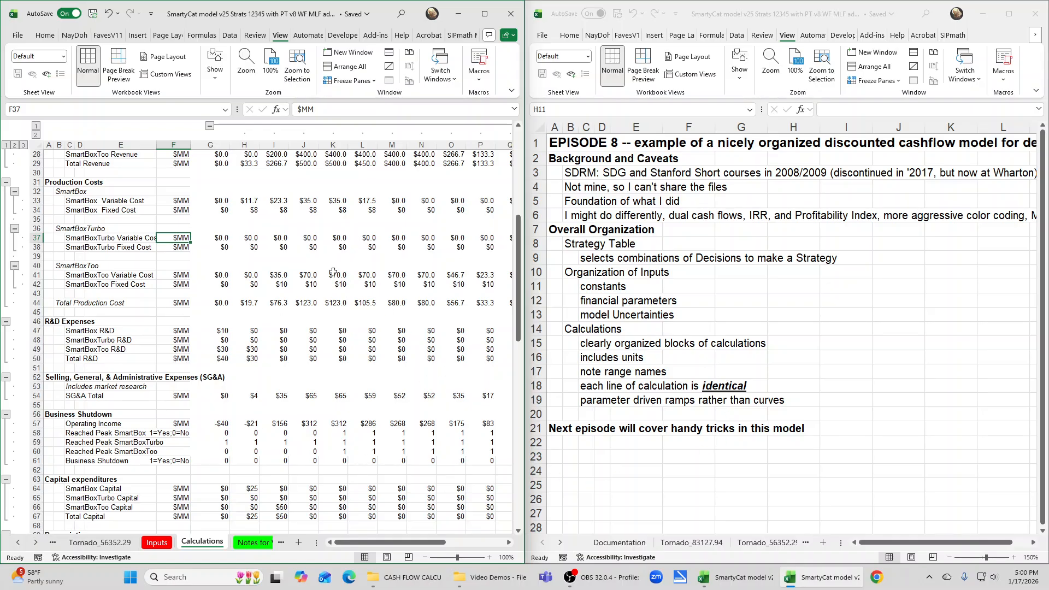
Check the SmartBoxTurbo Variable Cost formula year by year, from the first year to the end of the row
left_click(222, 239)
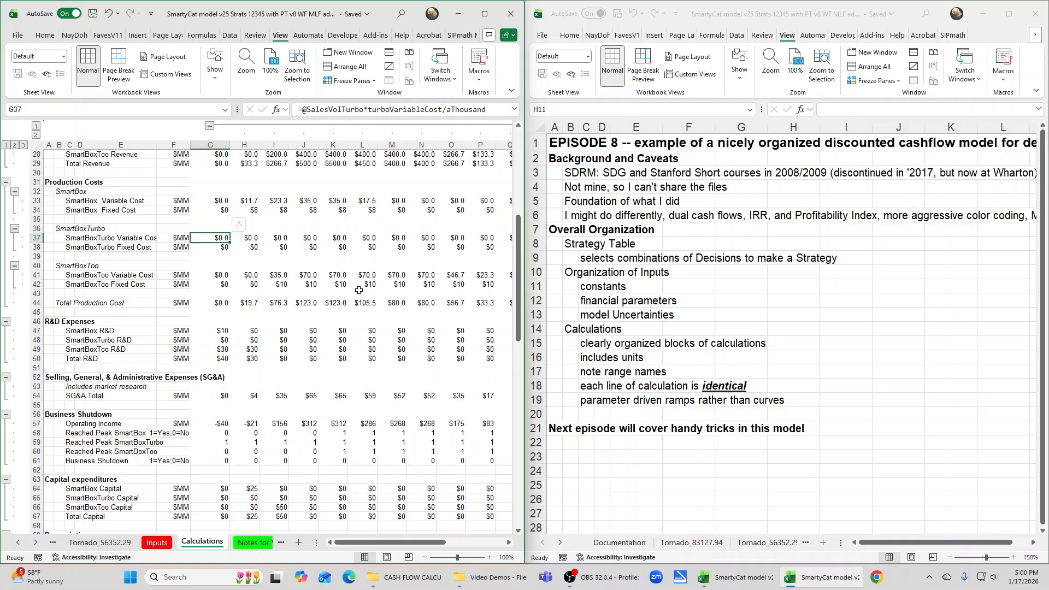
key("Right")
key("Right")
key("Right")
key("Right")
key("Right")
key("Right")
key("Right")
key("Right")
key("Right")
key("Right")
key("Right")
key("Right")
key("Right")
key("Right")
key("Right")
key("Right")
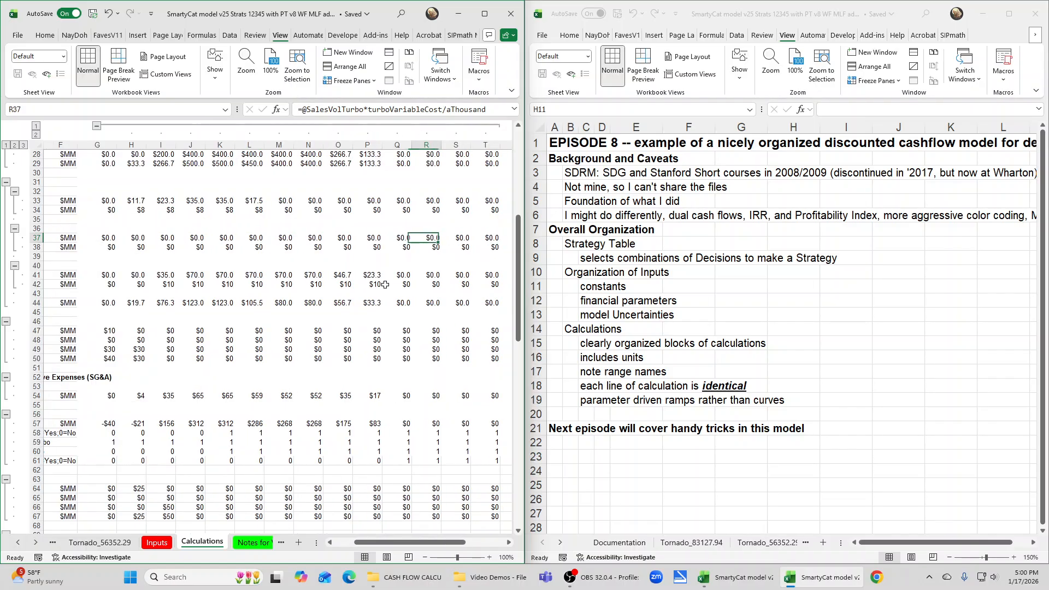
key("Left")
key("Left")
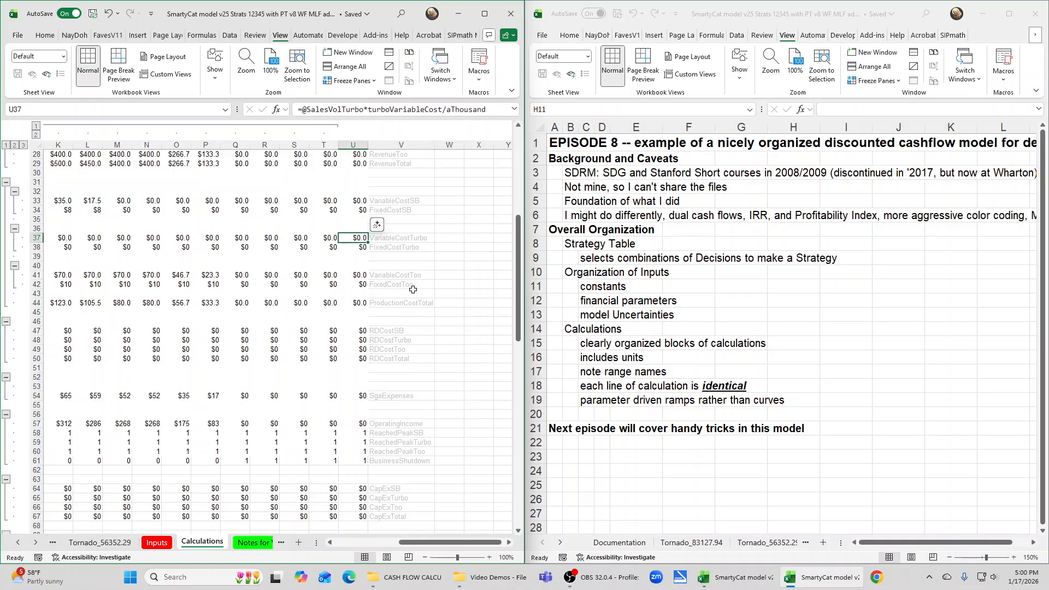
Color the VariableCostTurbo range-name label at the end of row 37 red
key("Right")
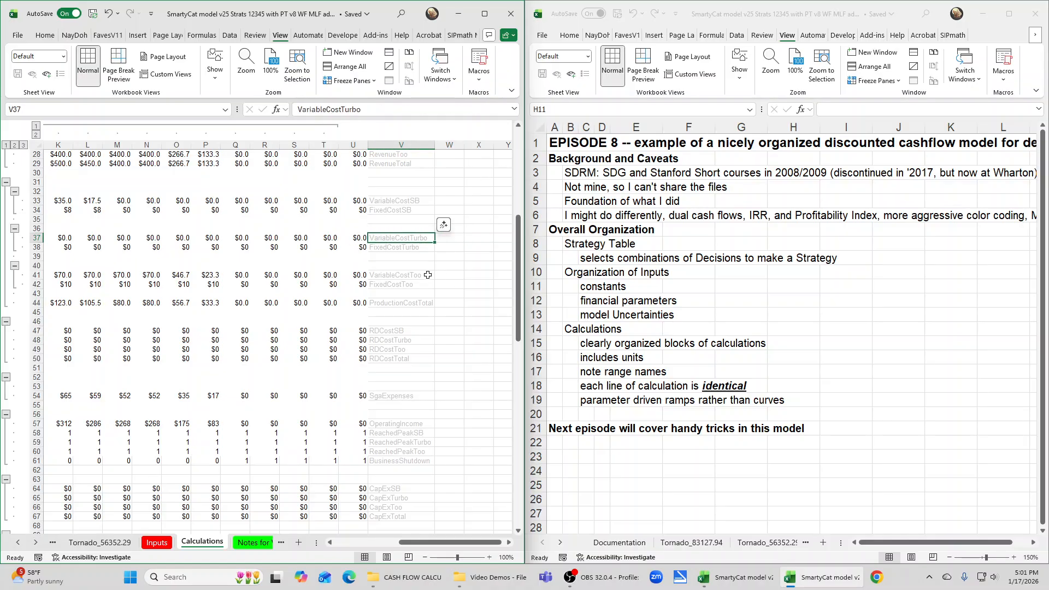
left_click(49, 38)
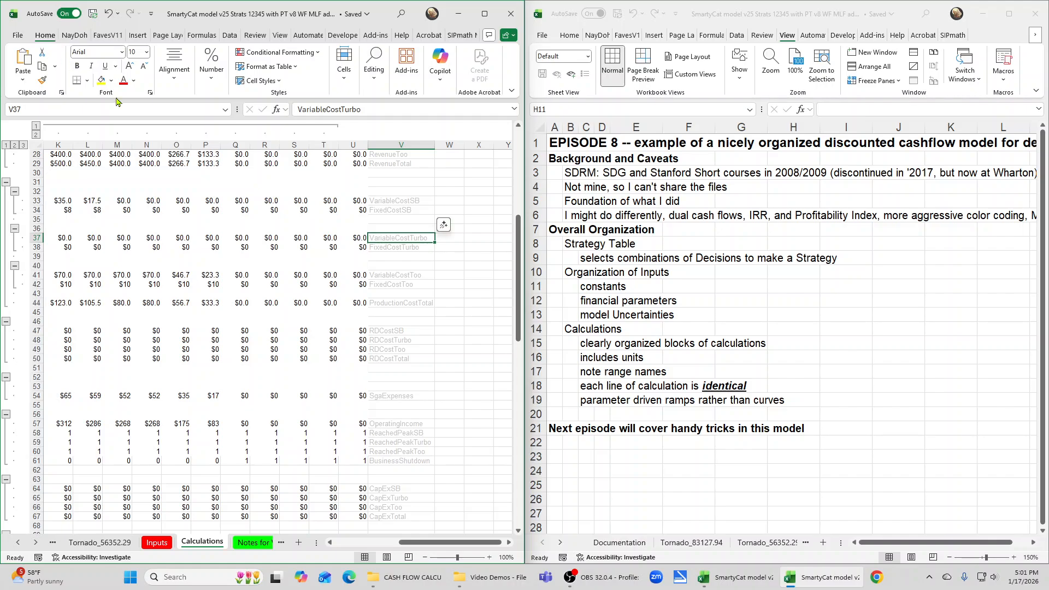
left_click(124, 81)
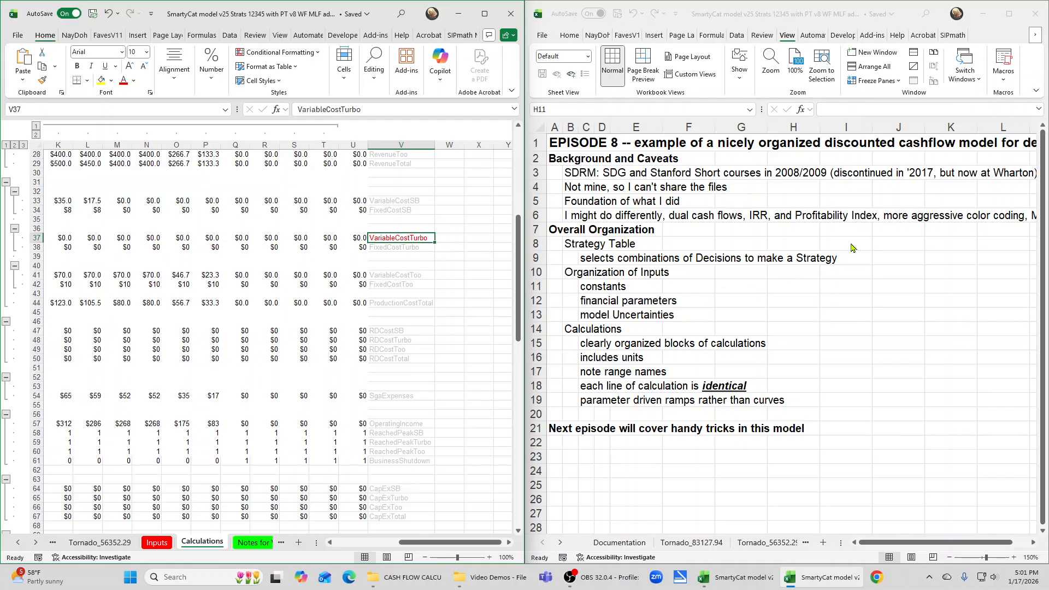
Select all yearly values of the SmartBoxTurbo Variable Cost row to check which cells its range name covers
key("Left")
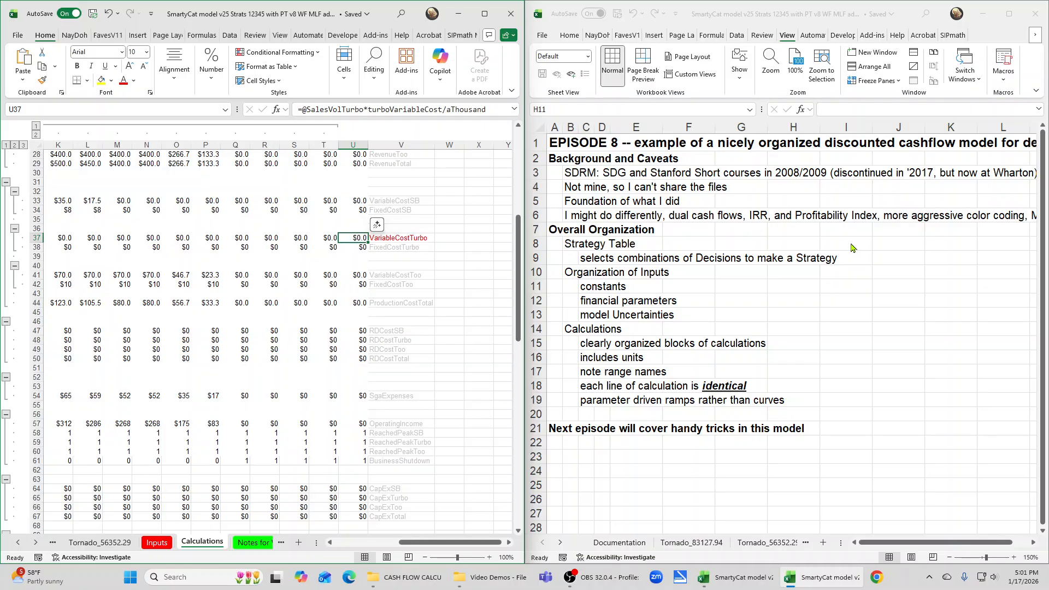
key("shift+Left")
key("shift+Left")
key("shift+Left")
key("shift+Left")
key("shift+Left")
key("shift+Left")
key("shift+Left")
key("shift+Left")
key("shift+Left")
key("shift+Left")
key("shift+Left")
key("shift+Left")
key("shift+Left")
key("shift+Left")
key("shift+Left")
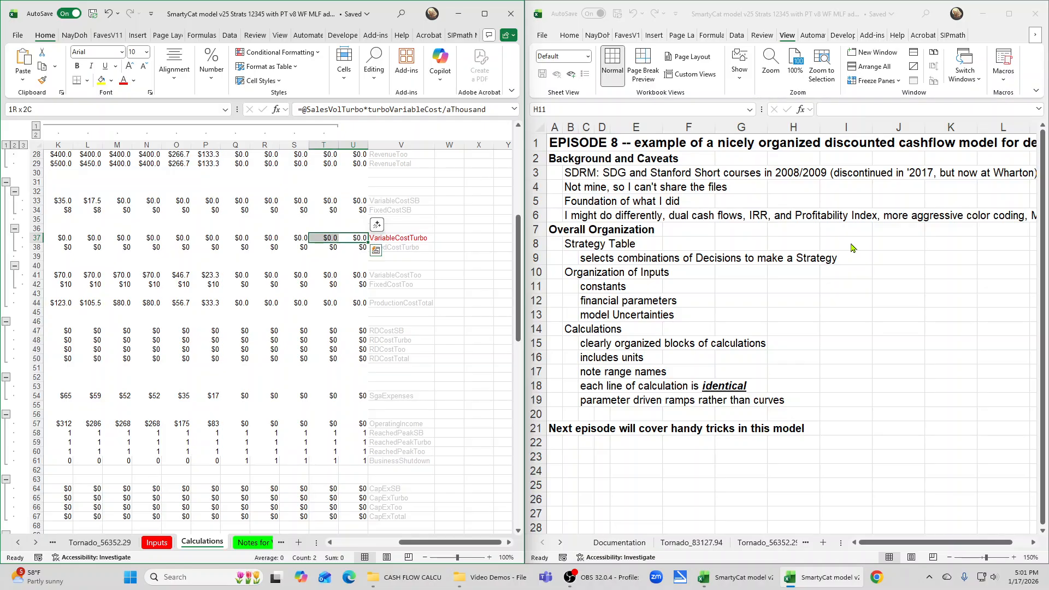
key("shift+Right")
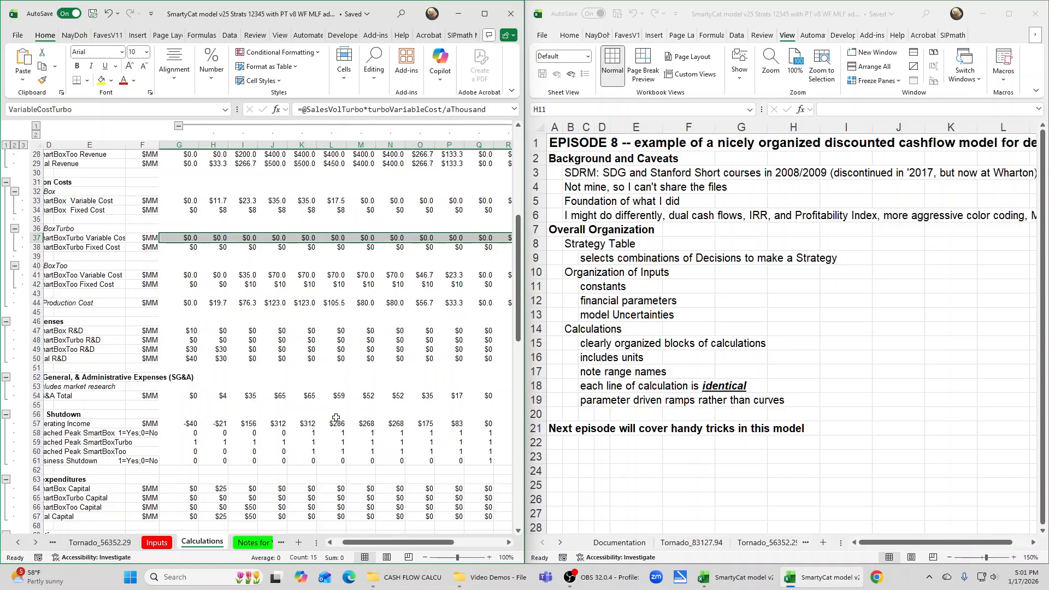
Trace the dependents of the second-year SmartBoxTurbo Variable Cost in H37
left_click(217, 238)
left_click(107, 35)
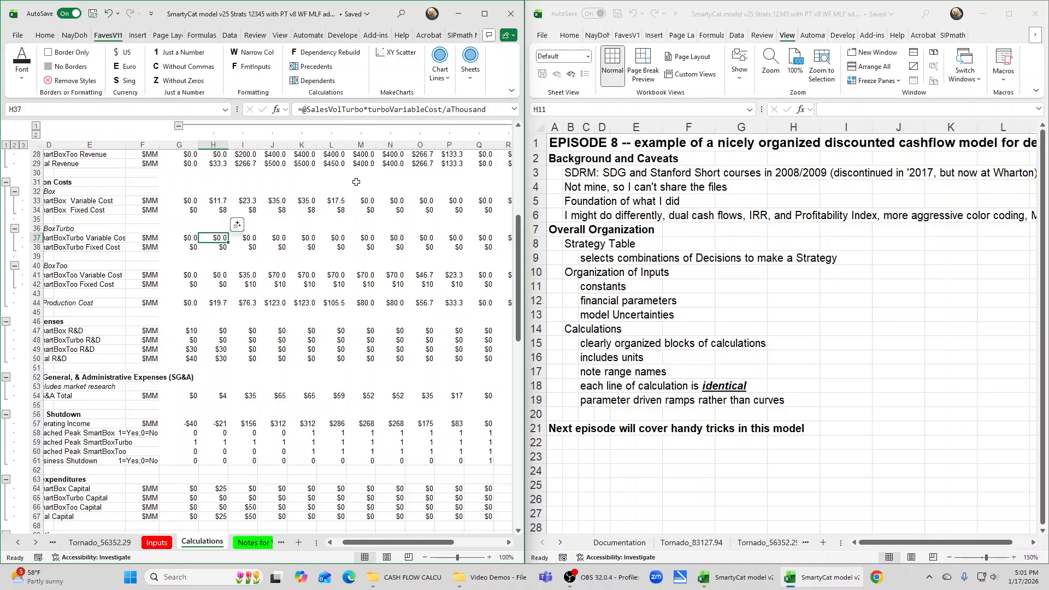
left_click(317, 80)
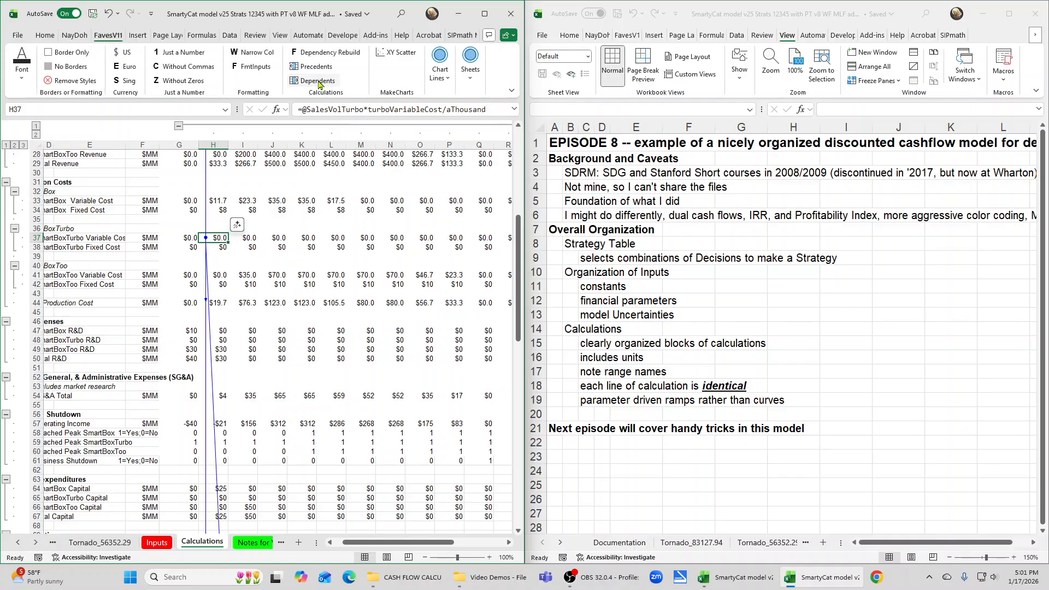
Open the Total Production Cost formula in I44 to inspect its referenced ranges, and re-enter it without changes
left_click(244, 302)
left_click(373, 108)
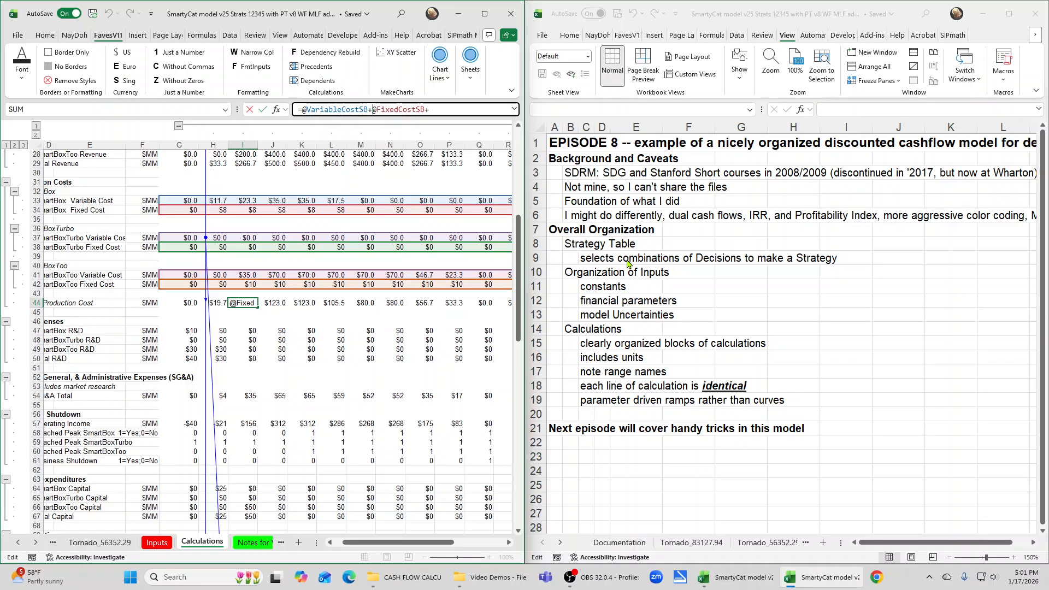
key("ctrl+Return")
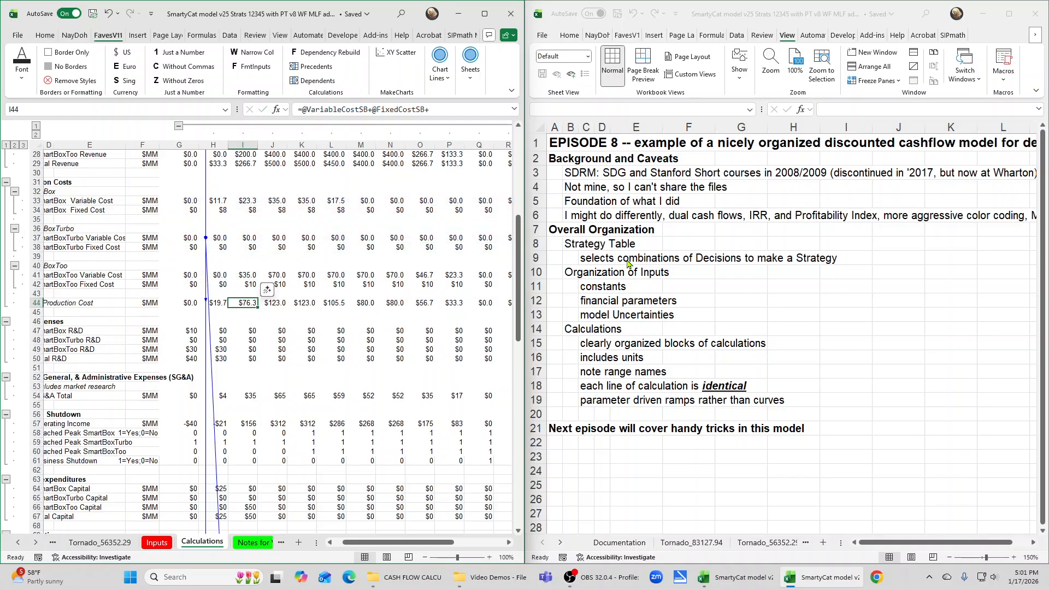
Compare the Total Production Cost formulas across the first few years of row 44
key("Left")
key("Left")
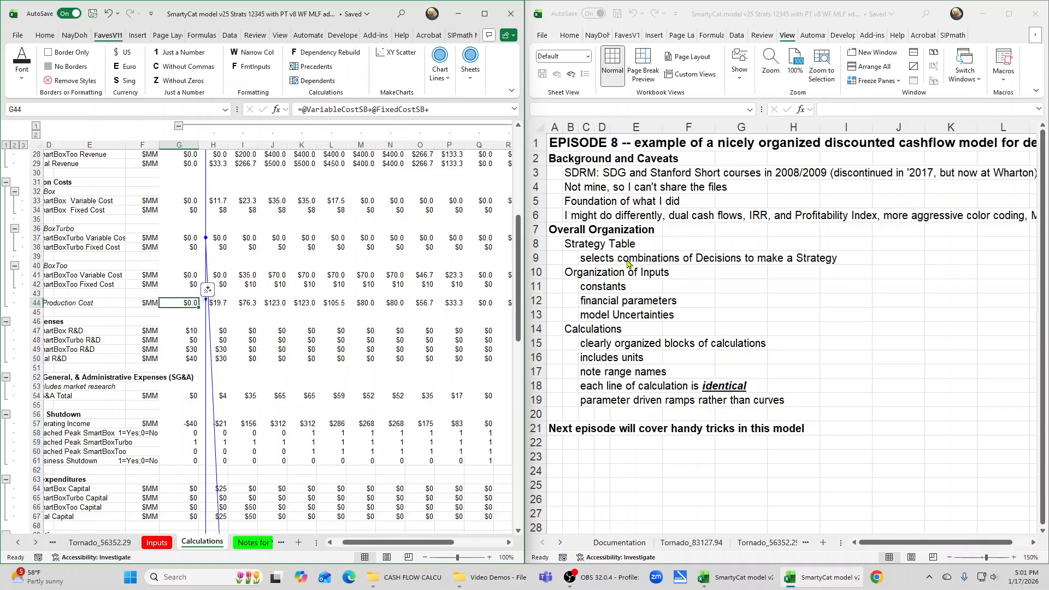
key("Right")
key("Right")
key("Right")
key("Right")
key("Left")
key("Left")
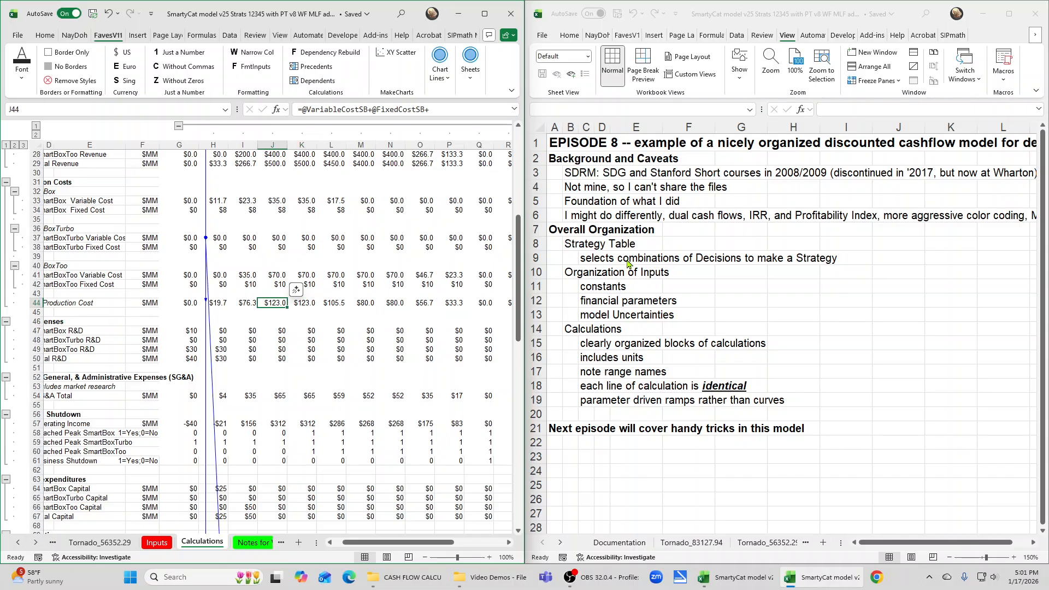
key("Left")
key("Right")
key("Left")
key("Right")
key("Right")
key("Right")
key("Left")
key("Left")
key("Left")
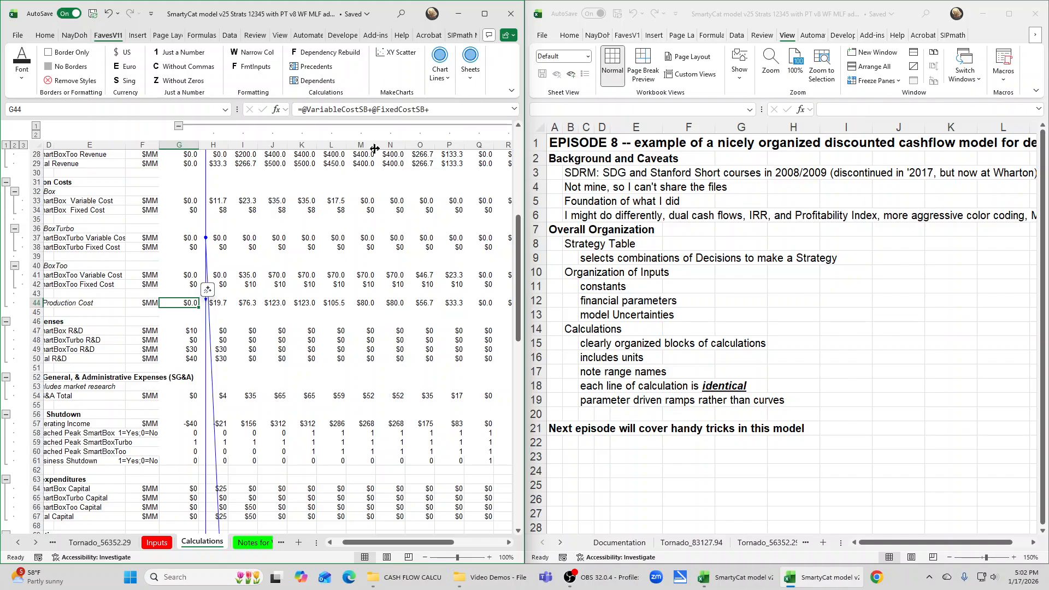
Check the Total Production Cost formula across the remaining years up to the end of the row
key("Right")
key("Right")
key("Right")
key("Right")
key("Right")
key("Right")
key("Right")
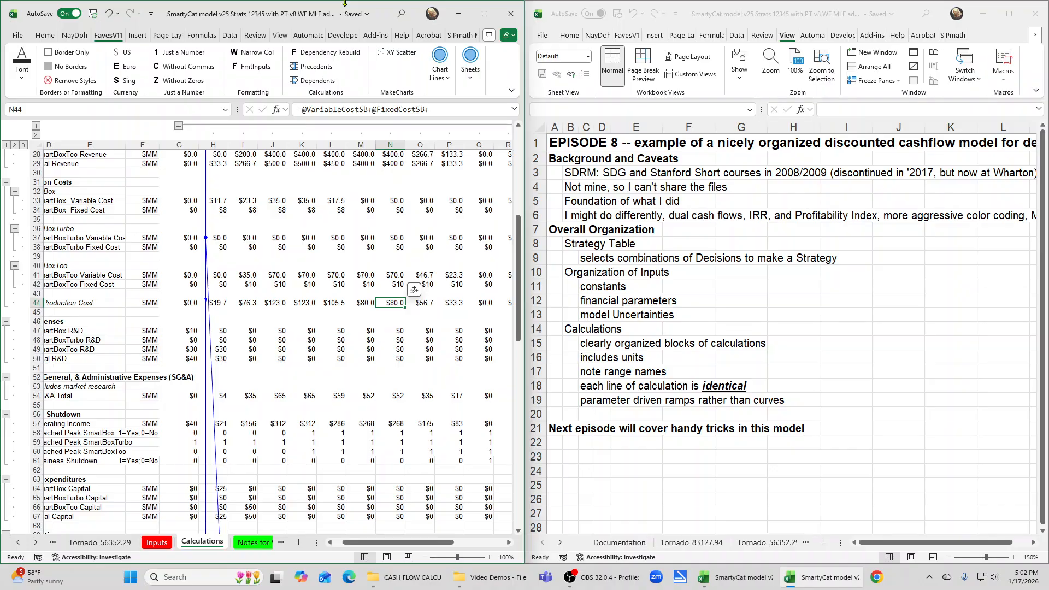
key("F2")
key("Escape")
key("Right")
key("Right")
key("Right")
key("Right")
key("Right")
key("Right")
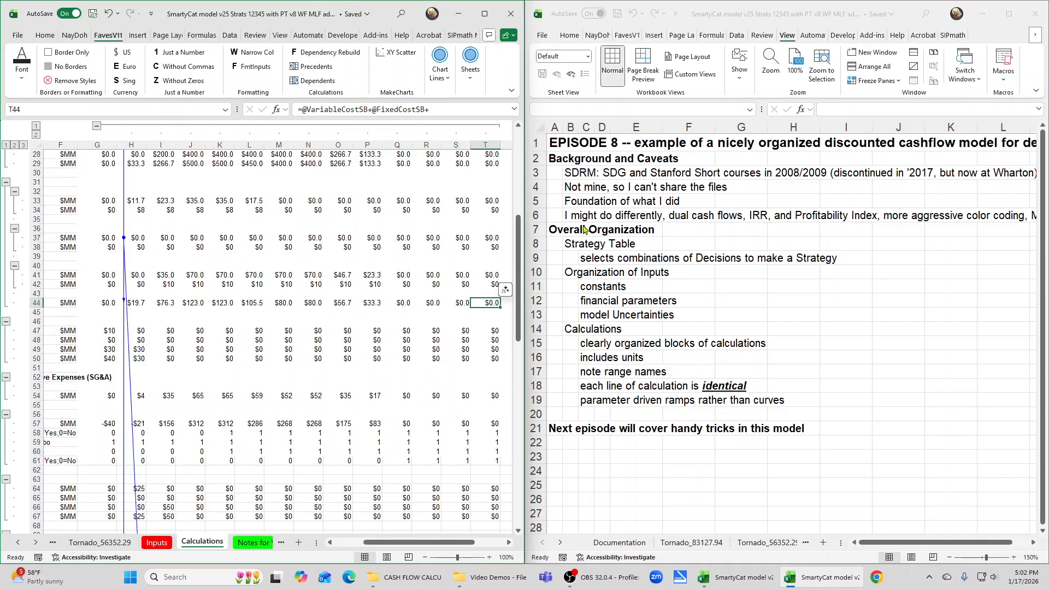
key("Right")
key("Right")
key("Left")
key("Left")
key("Left")
key("Left")
key("Left")
key("Left")
Check the SmartBox Variable Cost formula in row 33 back to the first year and return to the row labels
left_click(236, 204)
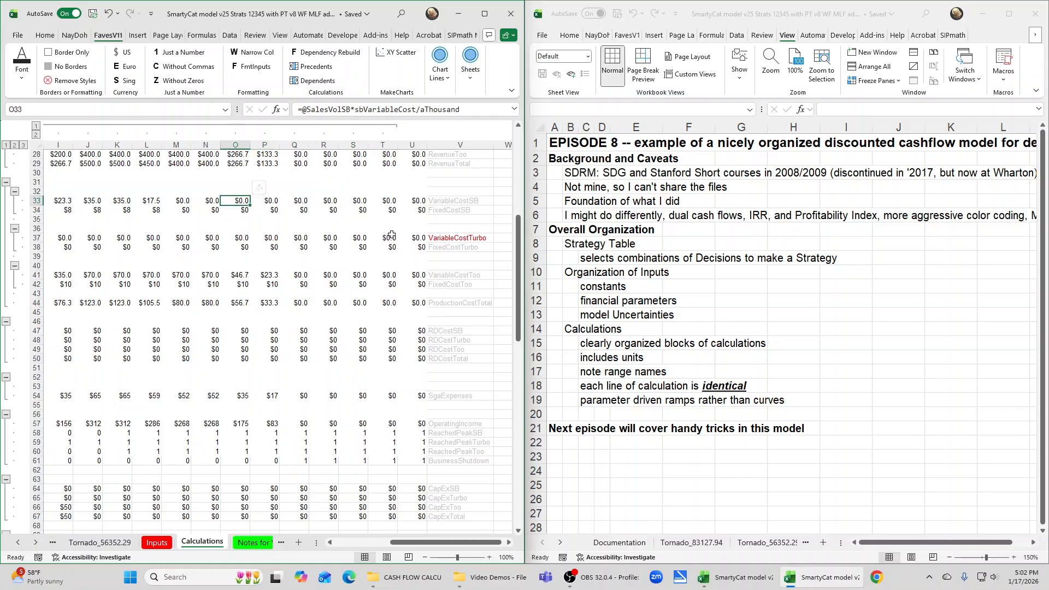
key("Left")
key("Left")
key("Left")
key("Left")
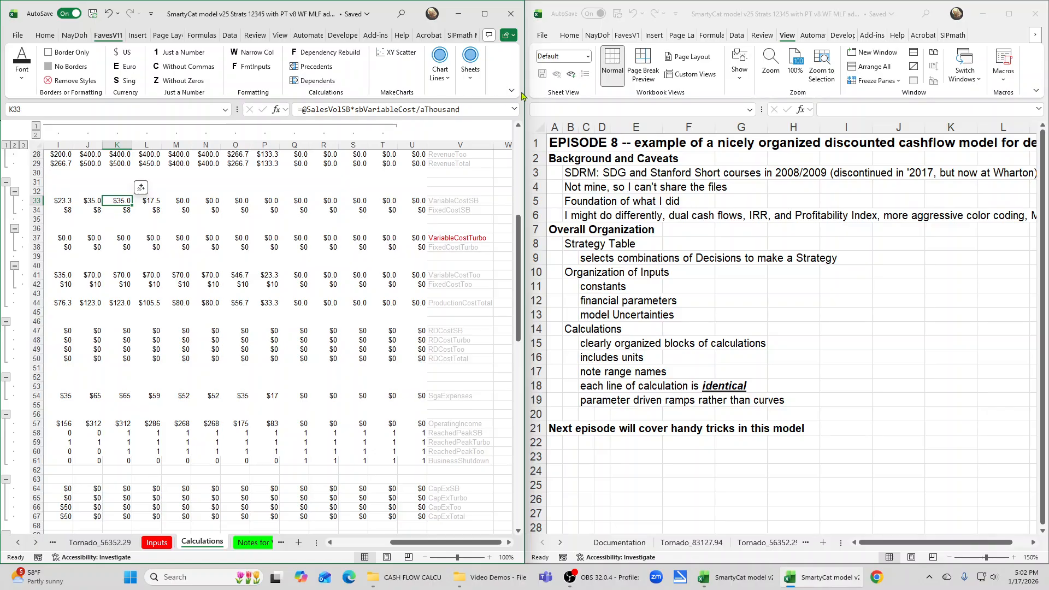
key("Left")
key("Left")
key("Left")
key("Left")
key("Left")
key("Left")
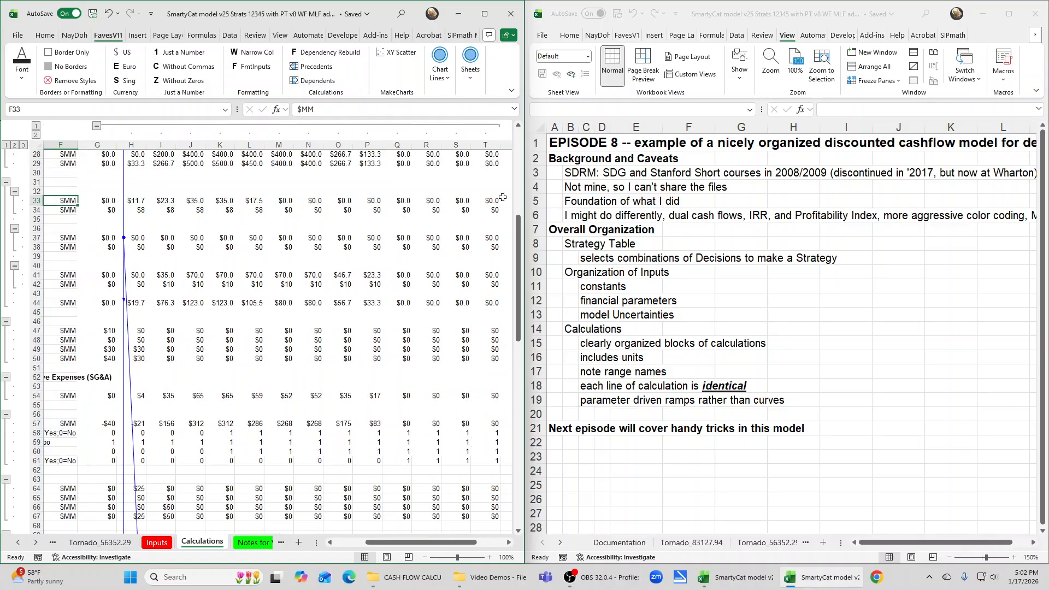
key("Right")
key("Right")
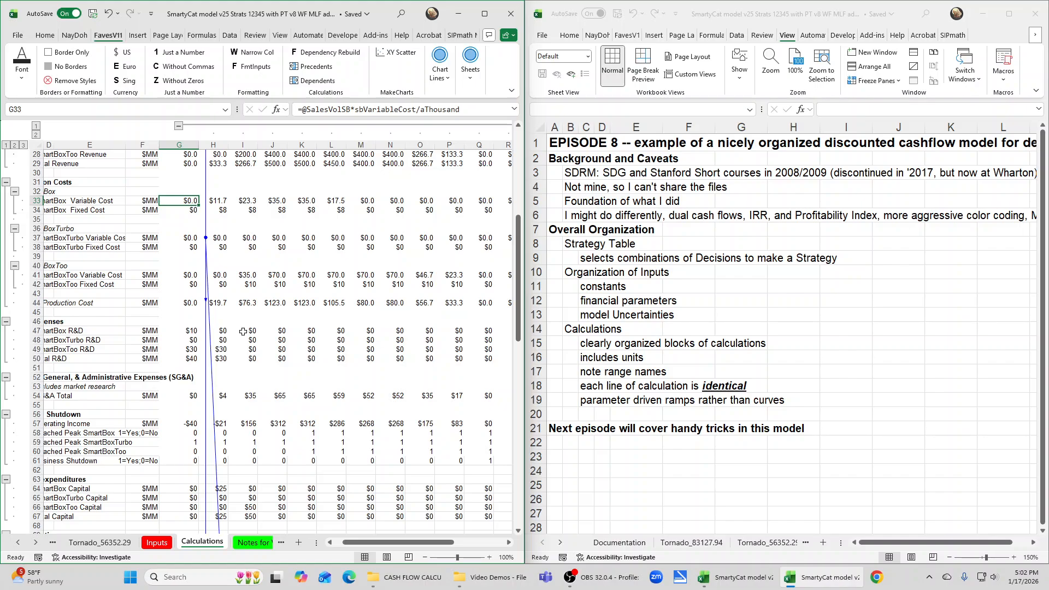
key("Home")
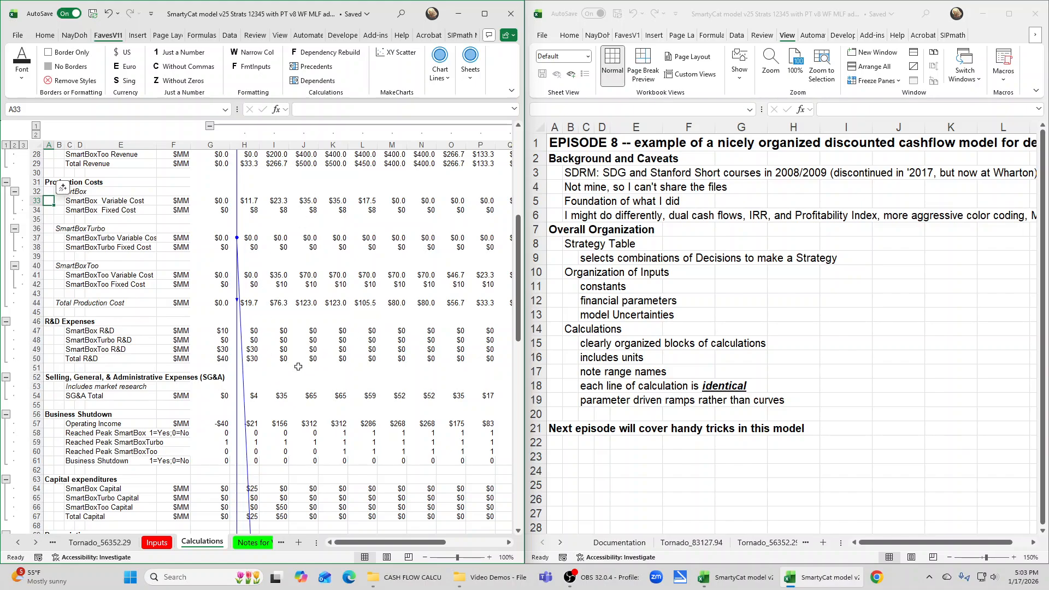
left_click(343, 311)
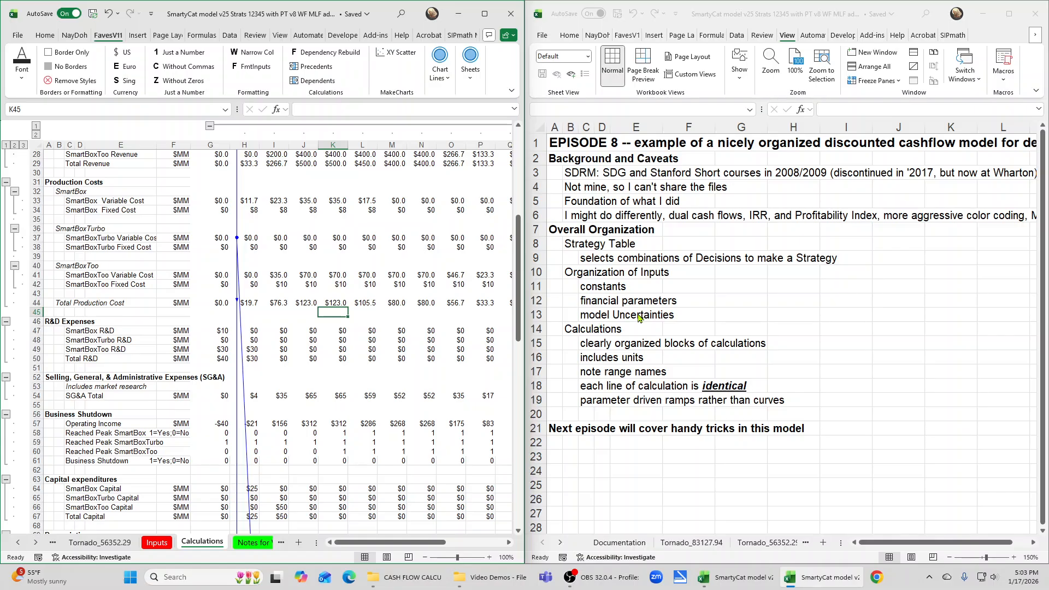
Return to the Inputs sheet to view the SmartBox parameters under Model Uncertainties
left_click(573, 337)
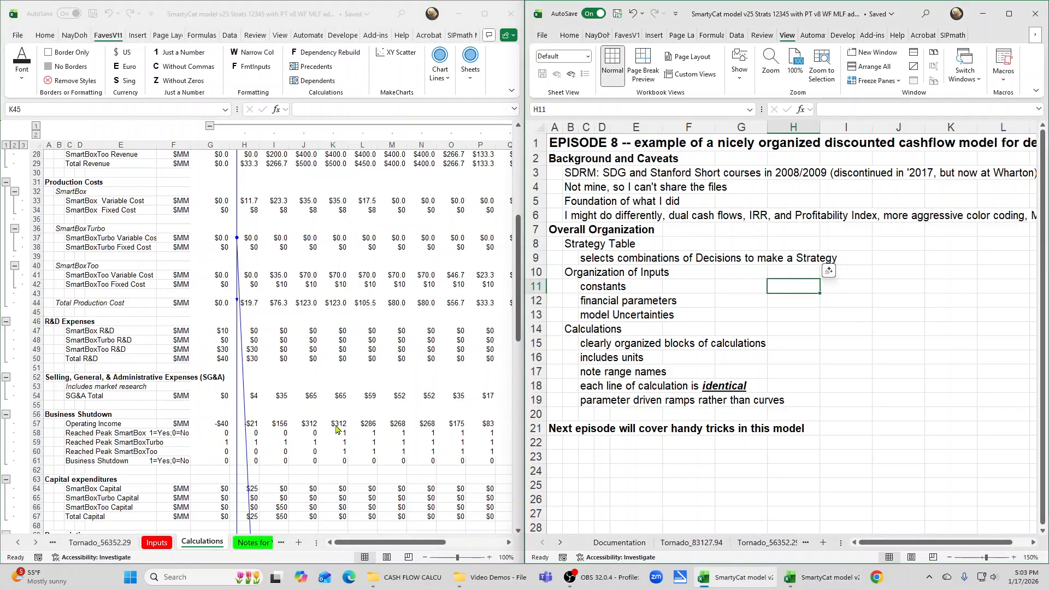
left_click(152, 543)
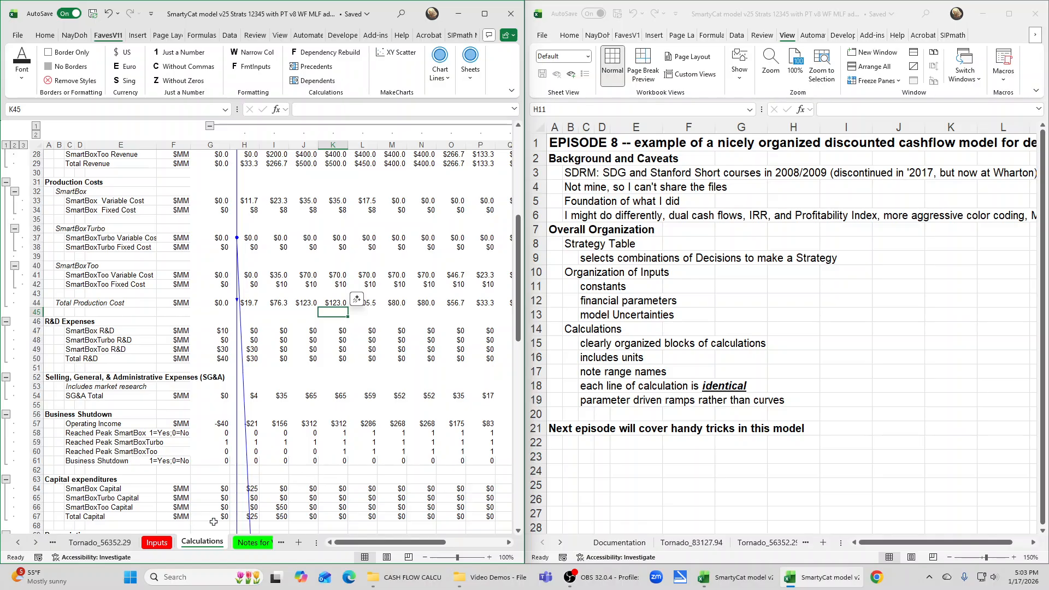
left_click(160, 546)
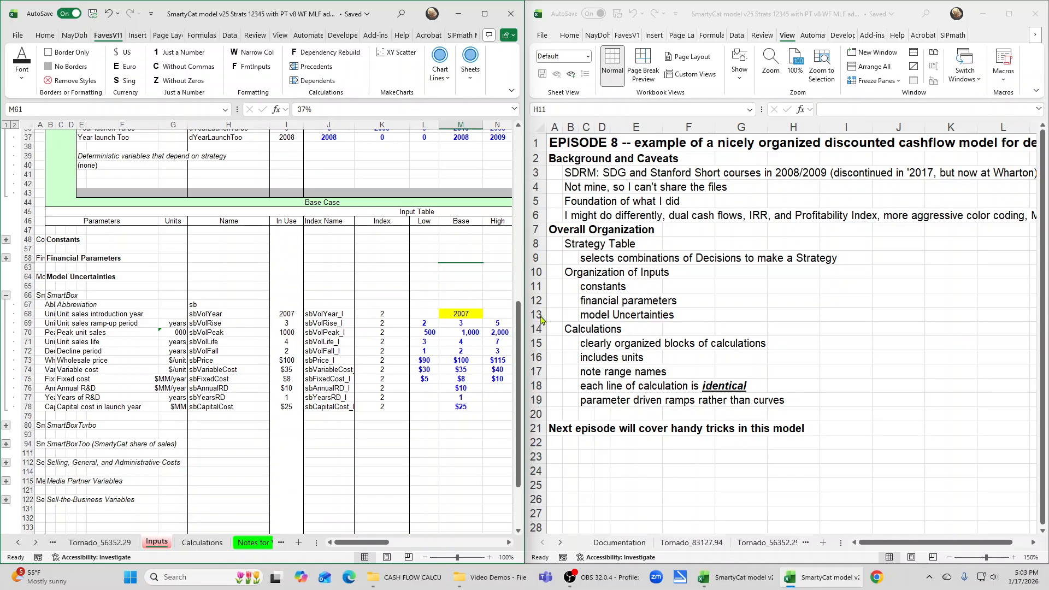
left_click(296, 286)
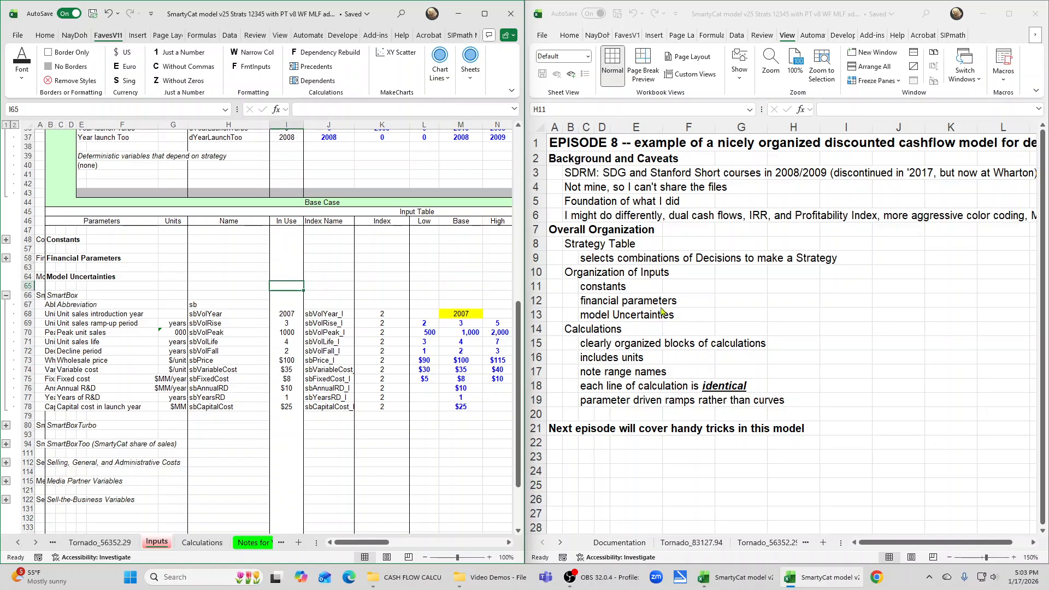